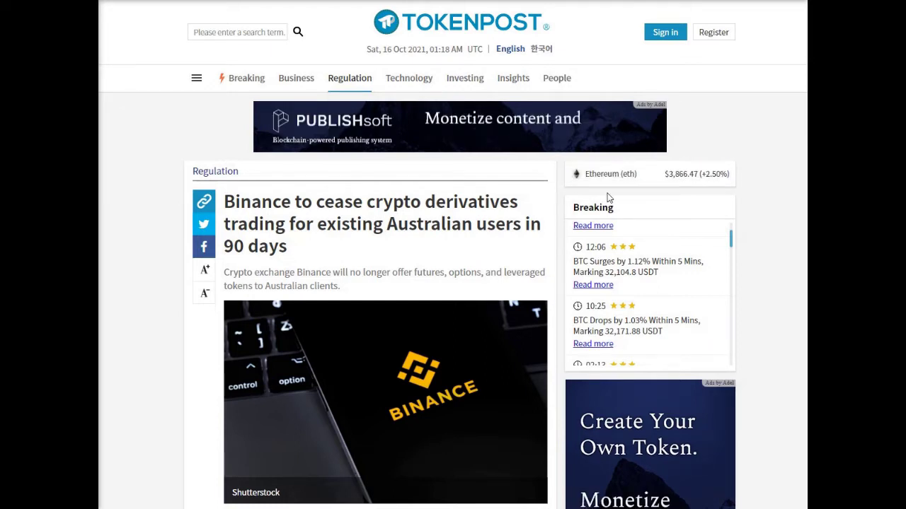
- Read through the TokenPost article about Binance ceasing crypto derivatives trading for existing Australian users
scroll(607, 197, down, 5)
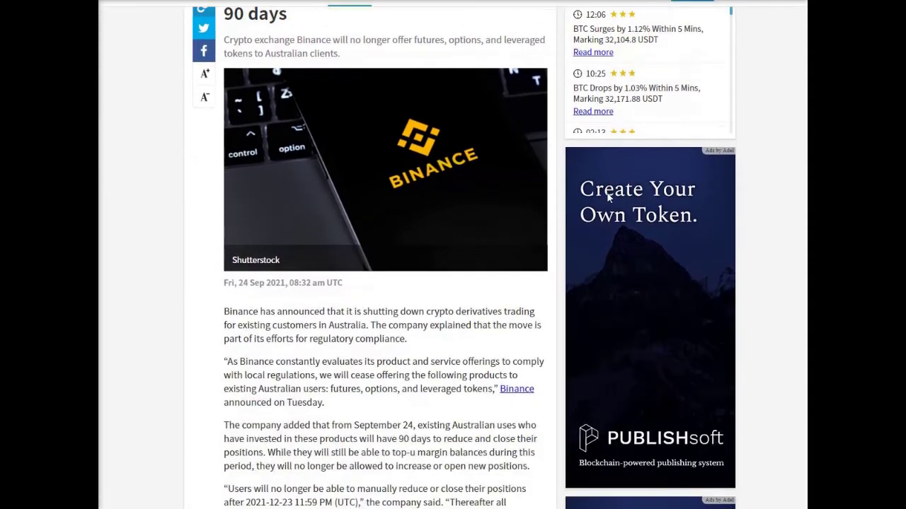
scroll(607, 198, down, 1)
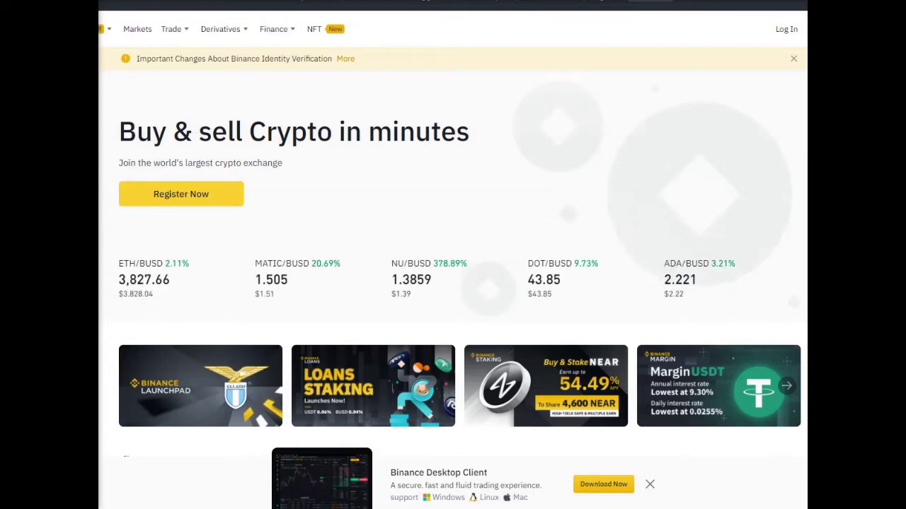
- Switch to the Binance home page and start registering a new account
click(203, 204)
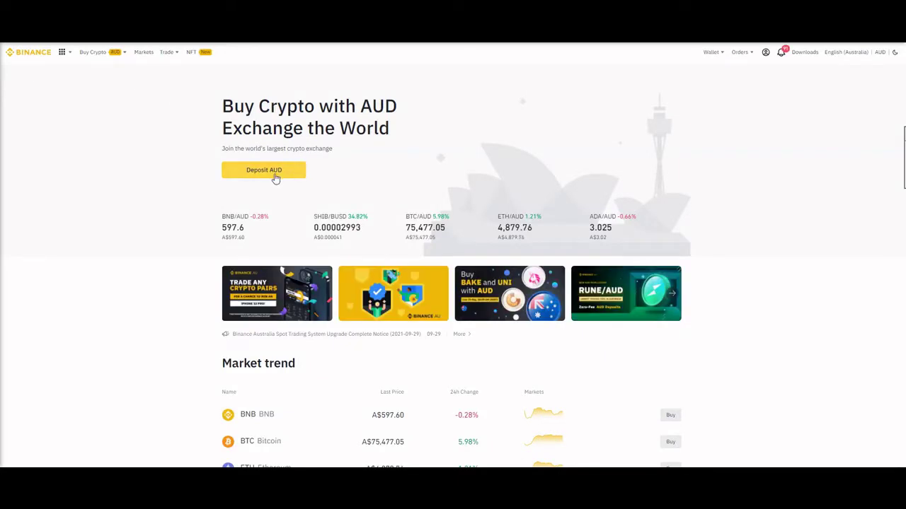
- Open the Markets page and browse its Favorites, Spot Markets, New listing and All Cryptos lists
mouse_move(747, 62)
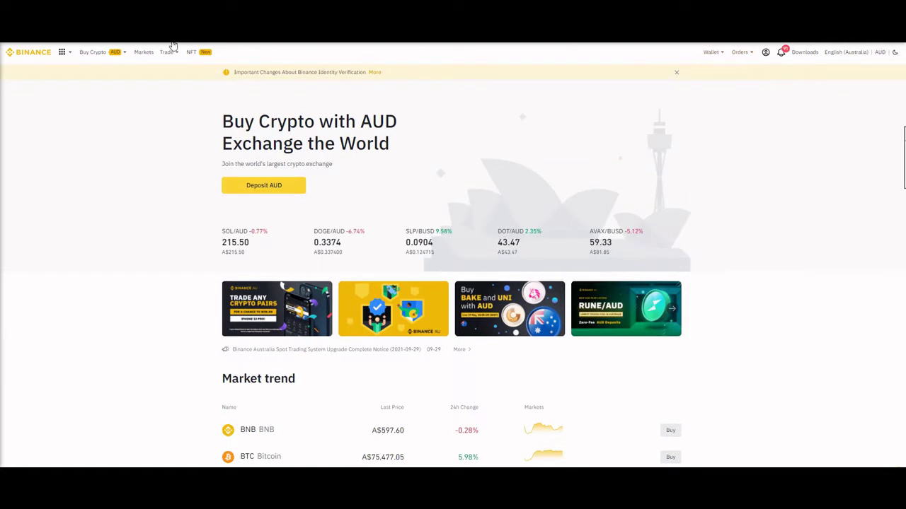
click(145, 53)
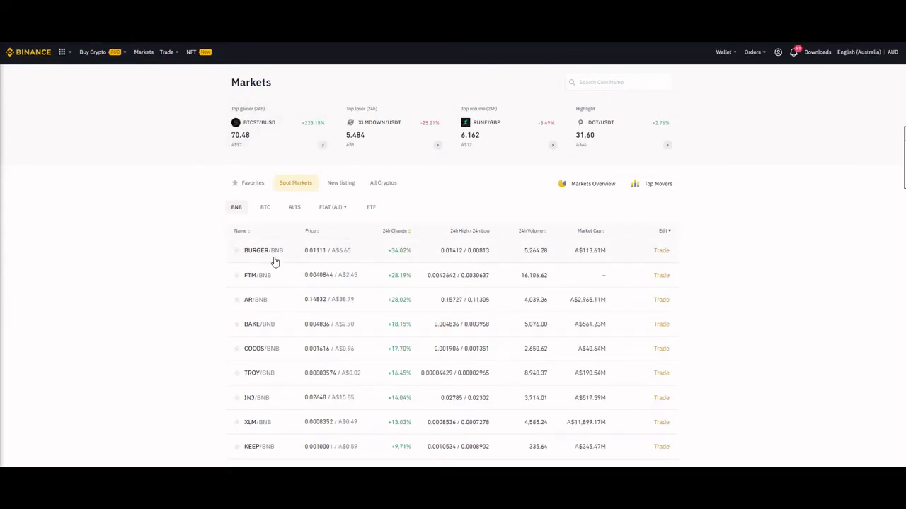
click(256, 185)
click(293, 184)
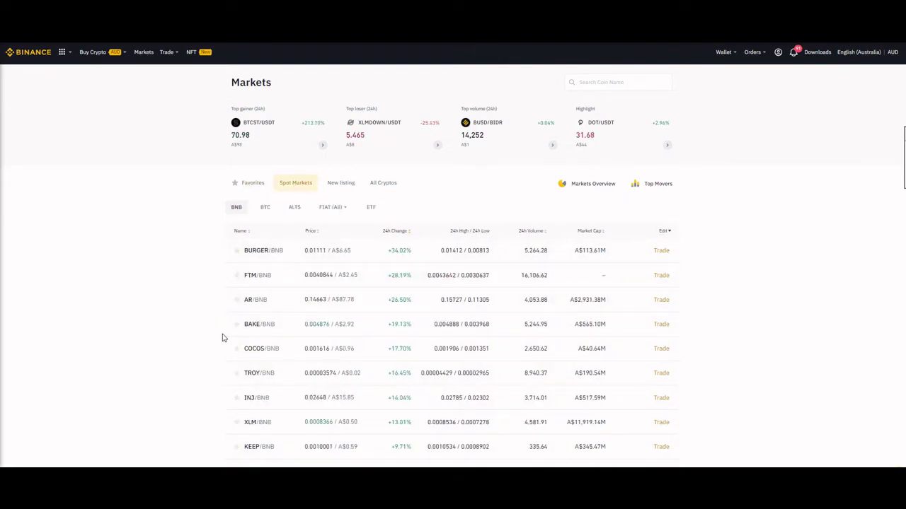
click(333, 189)
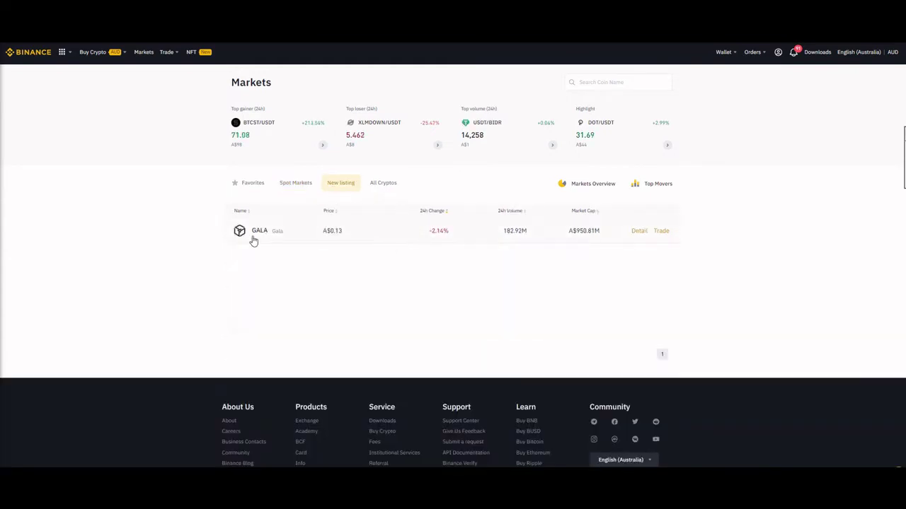
click(380, 184)
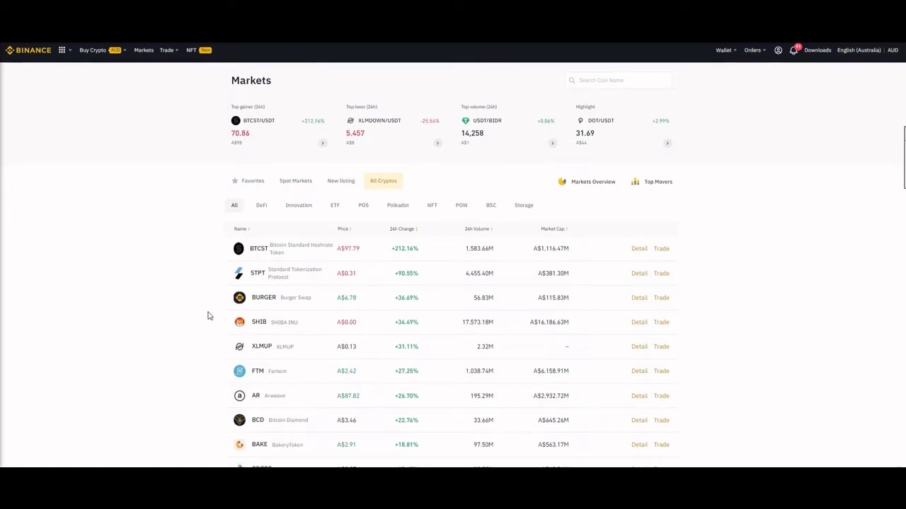
scroll(210, 314, down, 2)
scroll(212, 311, up, 2)
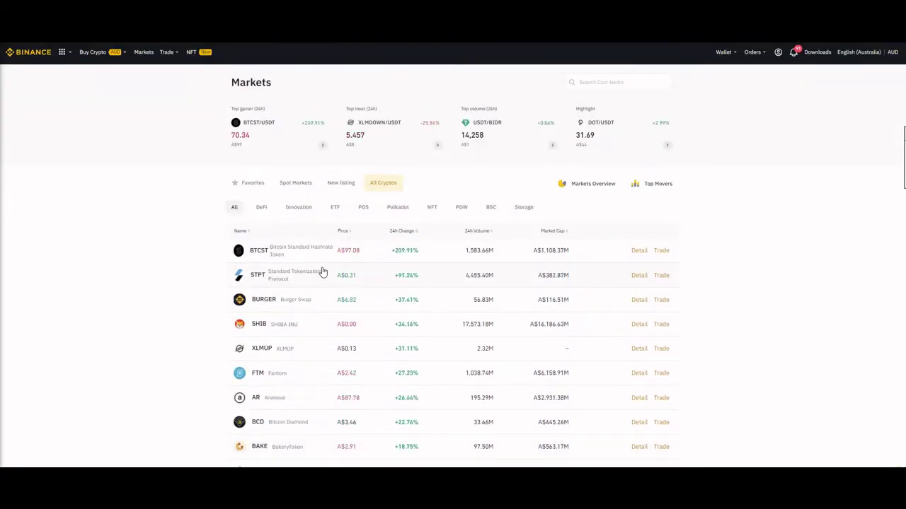
- Sort the All Cryptos list by price and by 24h change to compare the coins
click(344, 232)
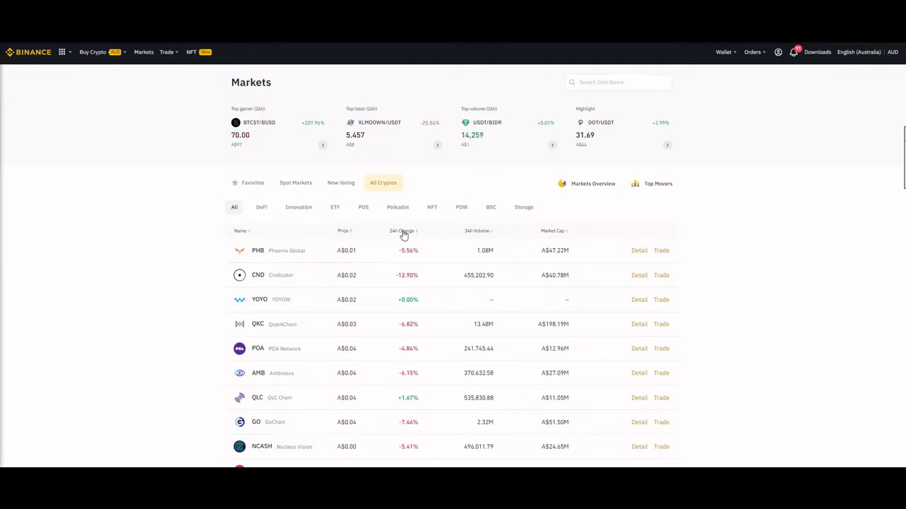
click(434, 233)
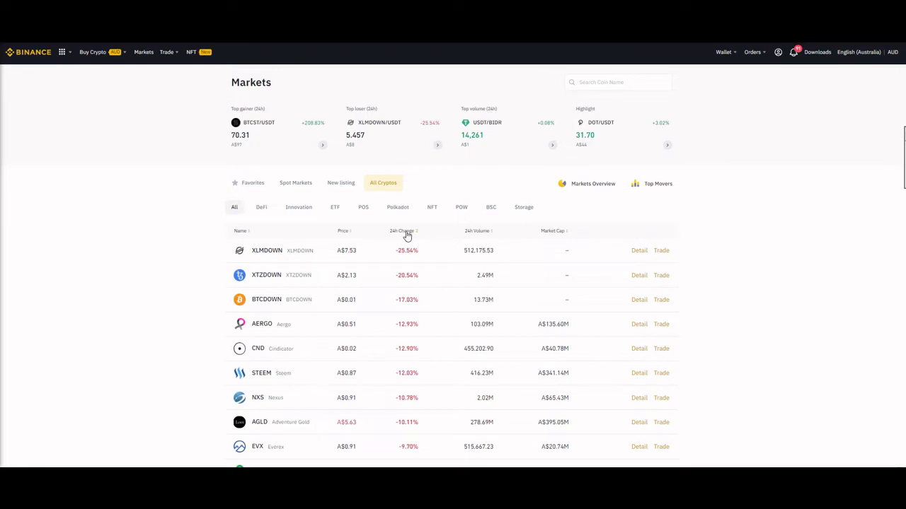
click(406, 234)
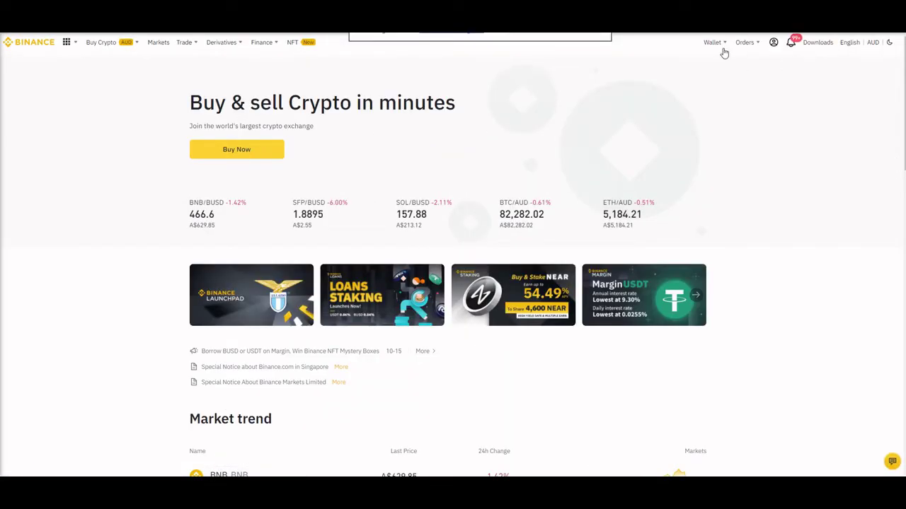
- Open the wallet overview and start a fiat deposit
mouse_move(712, 43)
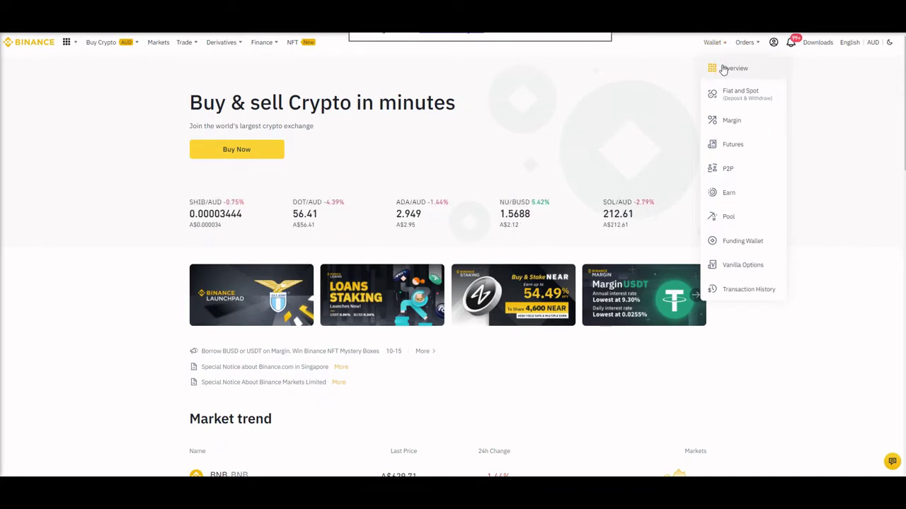
click(721, 68)
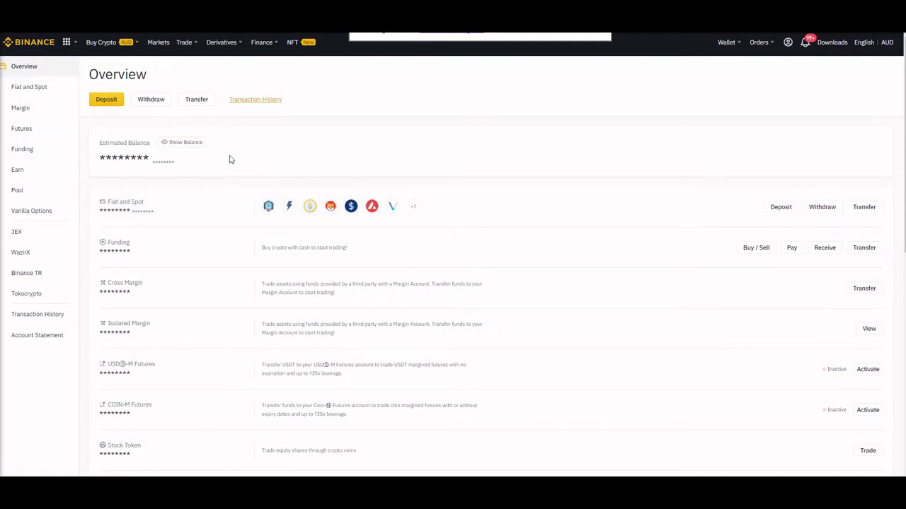
click(109, 100)
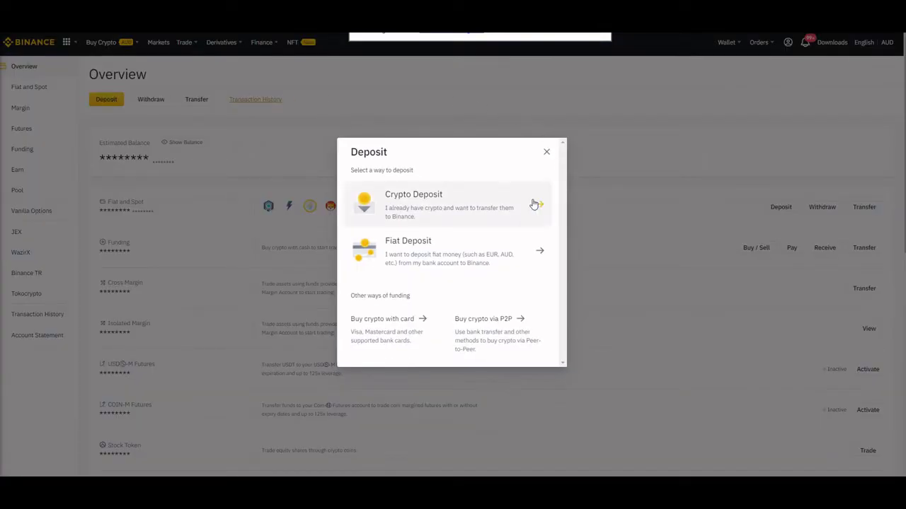
click(427, 259)
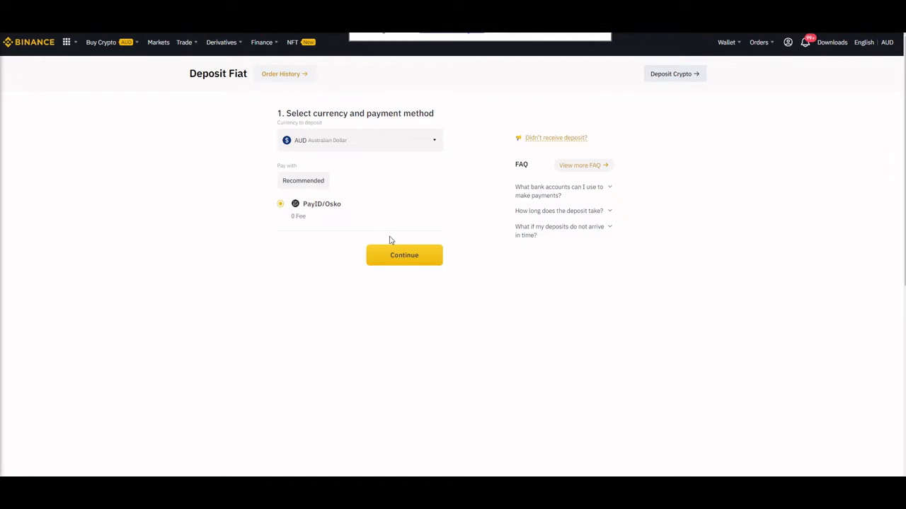
- Place a 1000 AUD deposit order using PayID/Osko, accept the important notes, and copy the PayID for the transfer
click(402, 259)
click(403, 155)
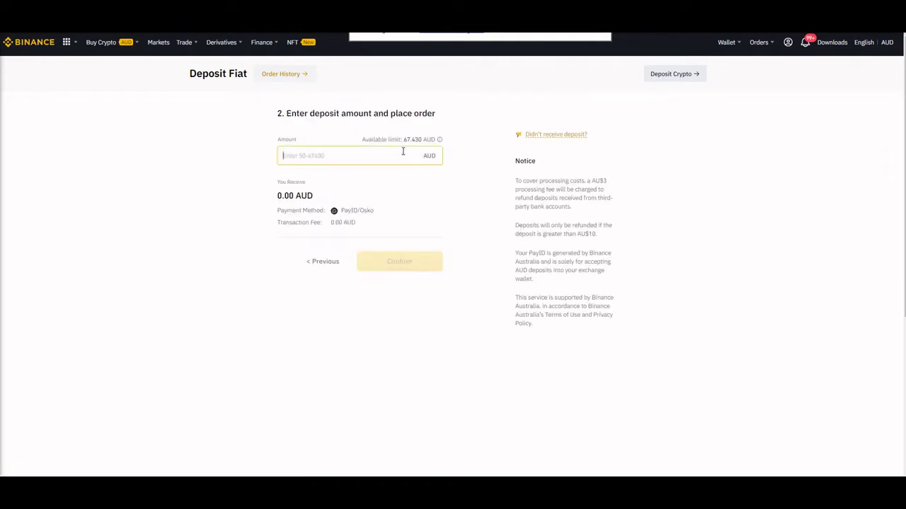
text(1000)
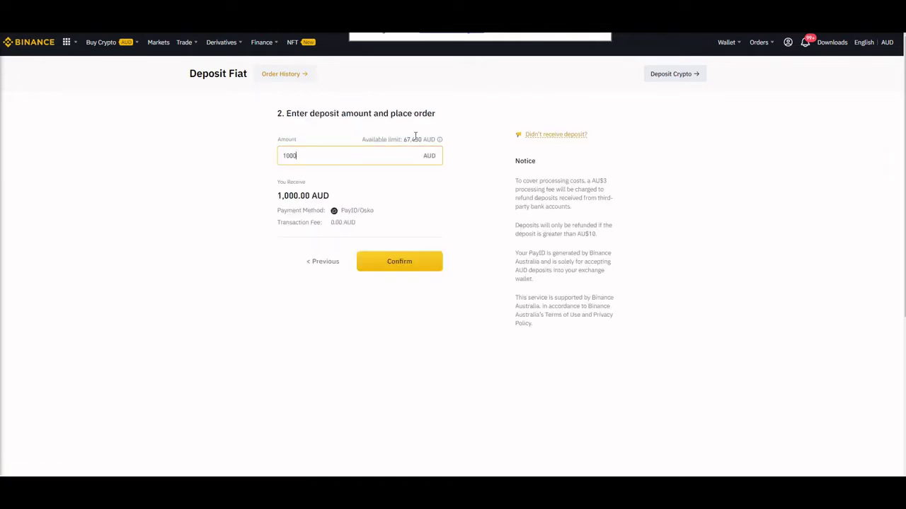
click(410, 270)
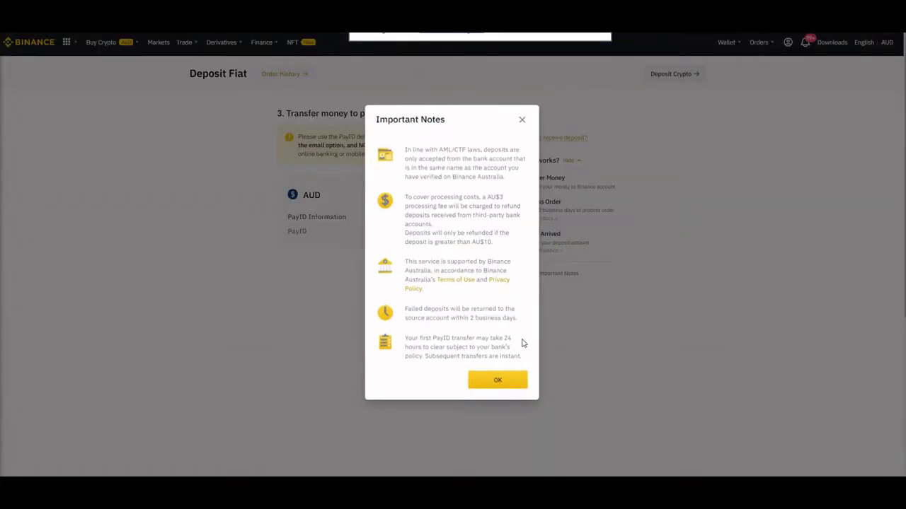
click(506, 379)
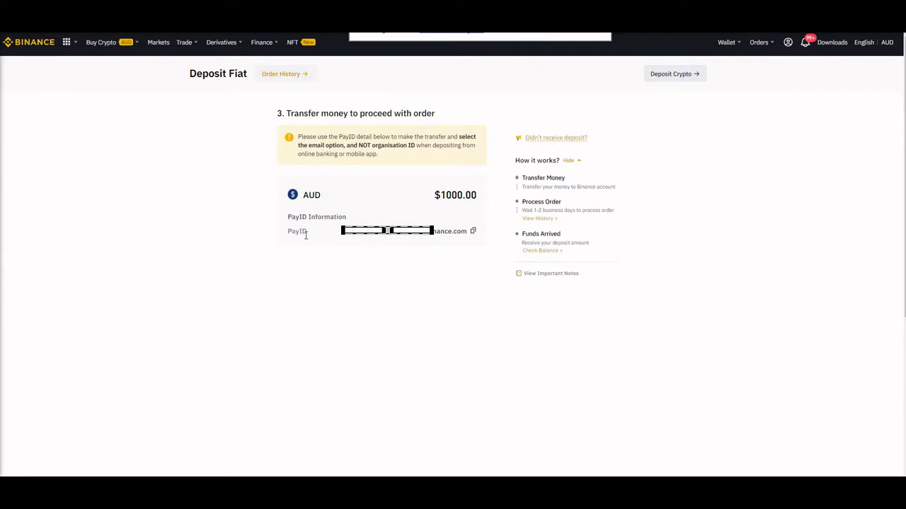
click(474, 233)
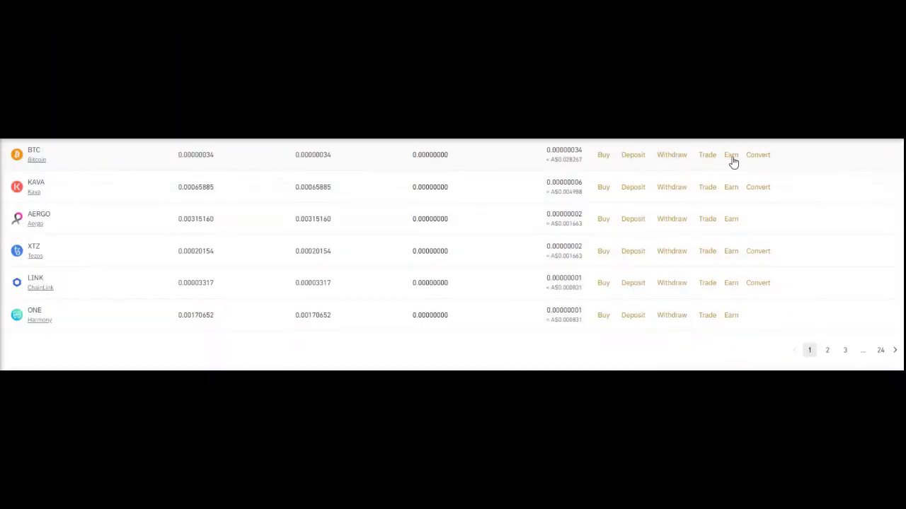
- Place a limit buy order for BTC on the BTC/AUD market at 75028 AUD with a total of 250 AUD
mouse_move(709, 163)
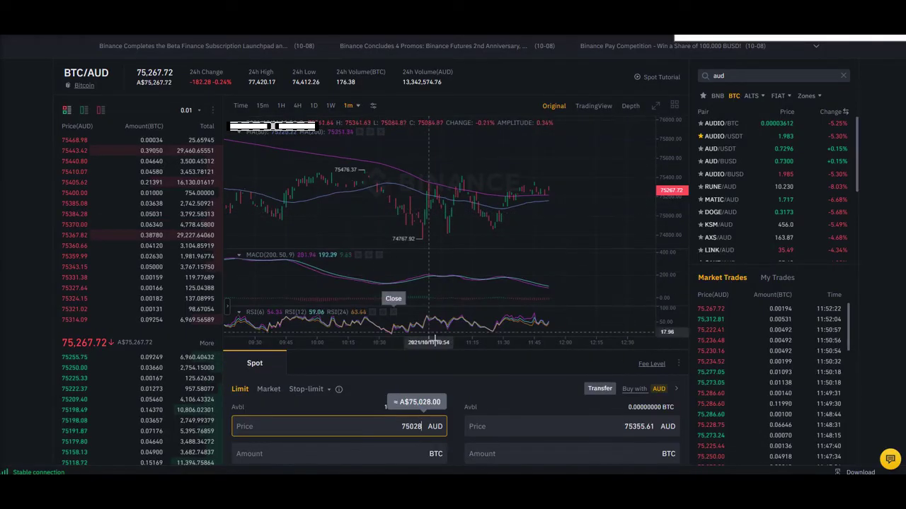
scroll(318, 392, down, 1)
click(288, 386)
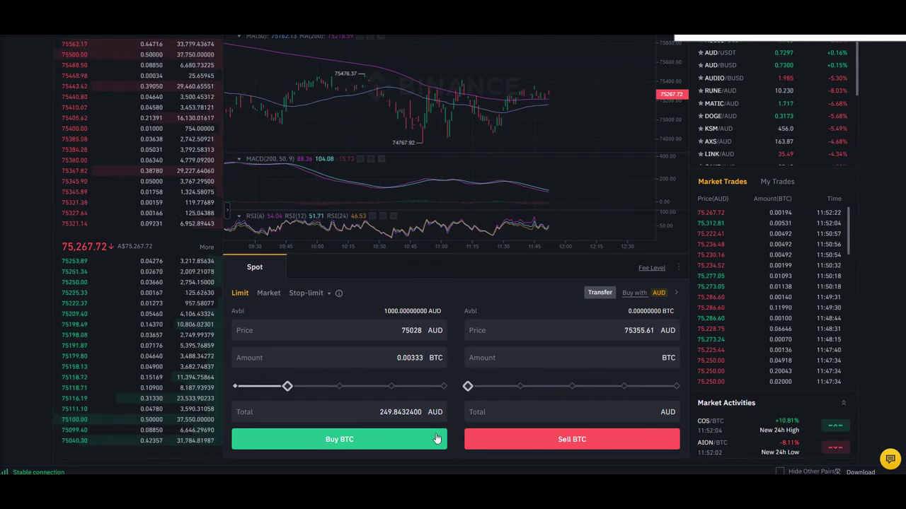
scroll(542, 209, up, 2)
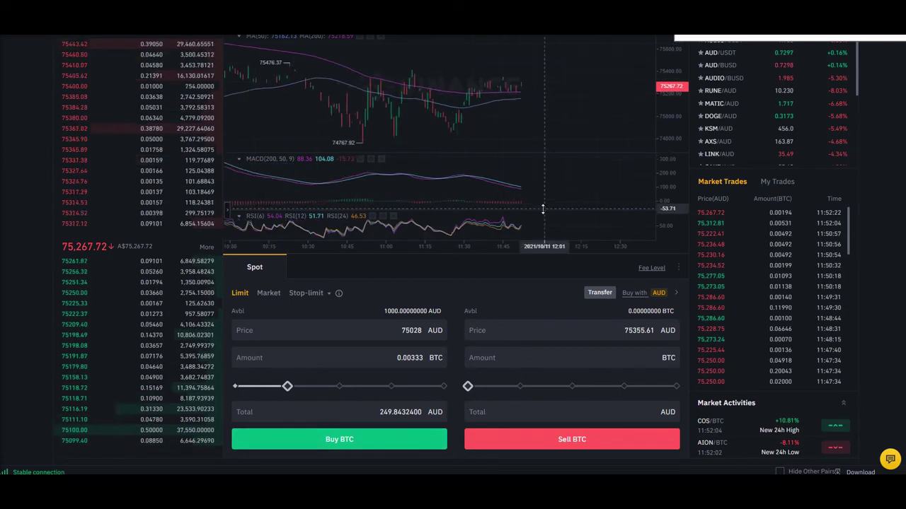
scroll(543, 209, down, 3)
double_click(400, 412)
text(25)
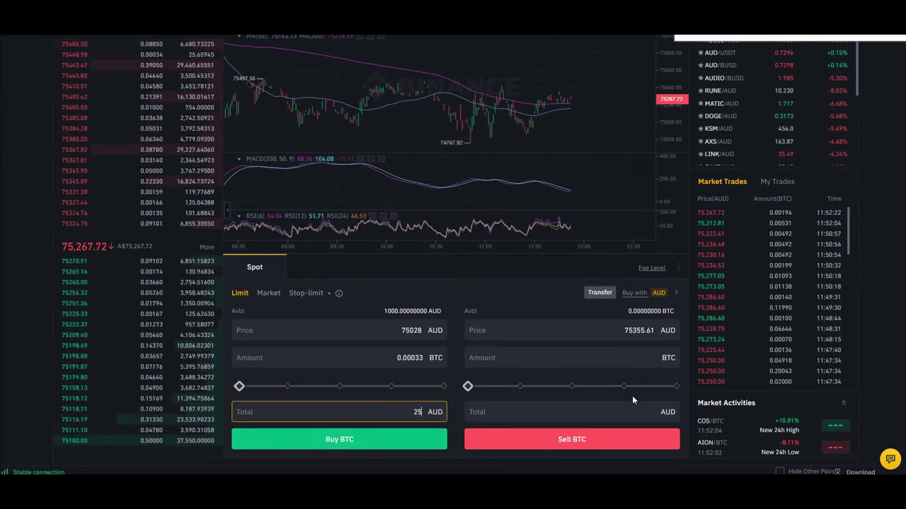
text(0)
click(416, 436)
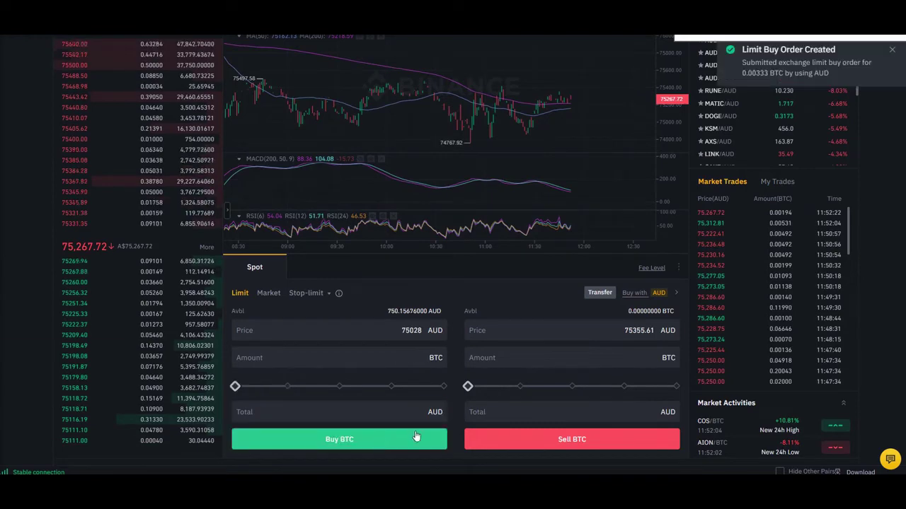
scroll(416, 437, down, 2)
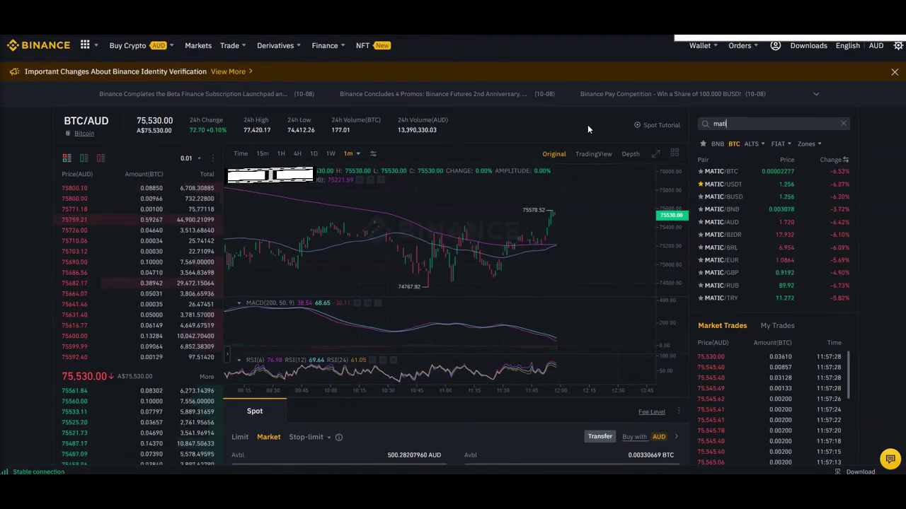
- Search the trading pairs for matic, open MATIC/AUD, and set its price chart to the 1H interval
text(c)
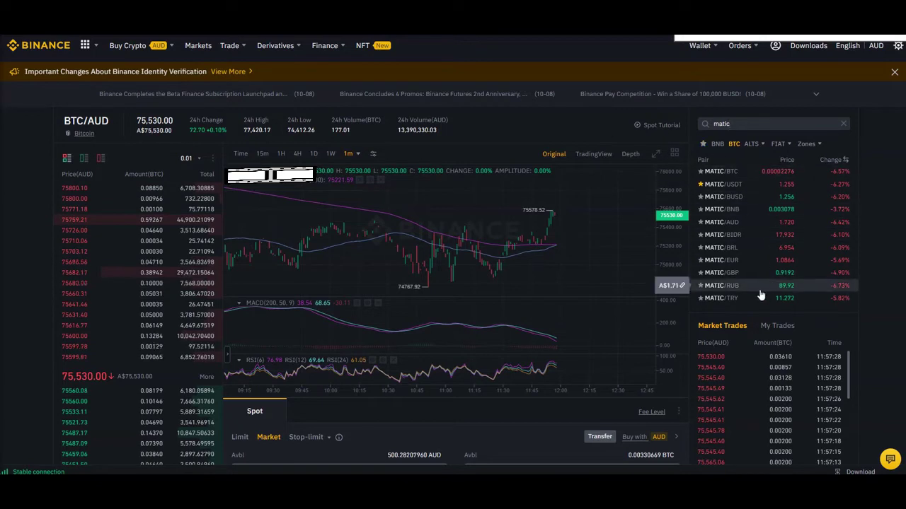
click(740, 225)
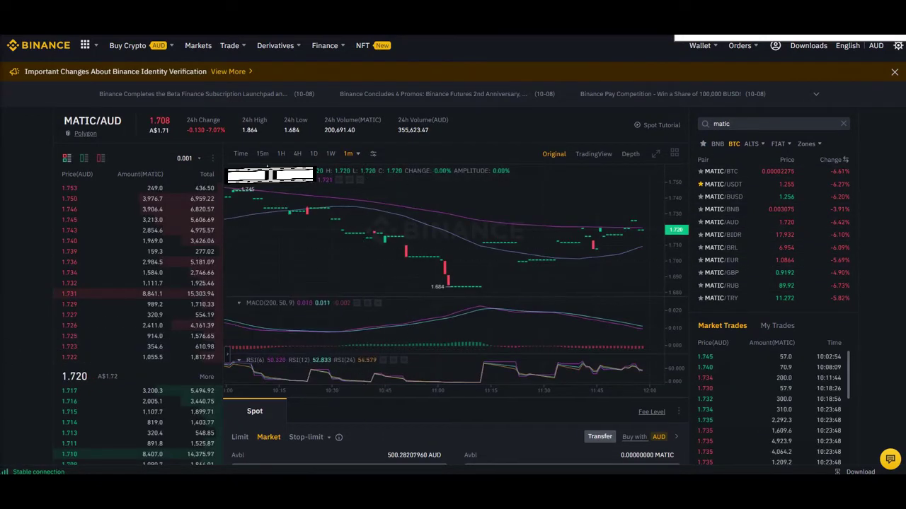
click(282, 156)
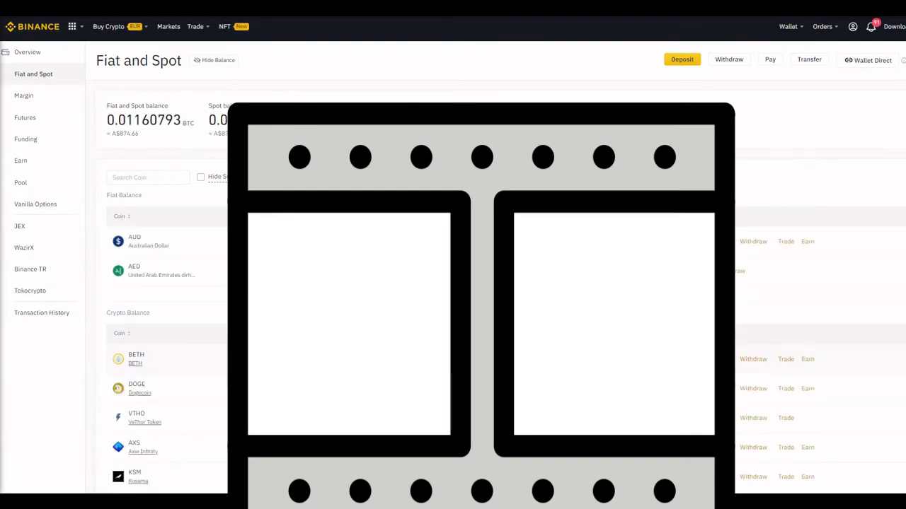
- Look through the trading pairs available for Dogecoin in the Fiat and Spot wallet
scroll(452, 283, down, 2)
scroll(482, 322, down, 1)
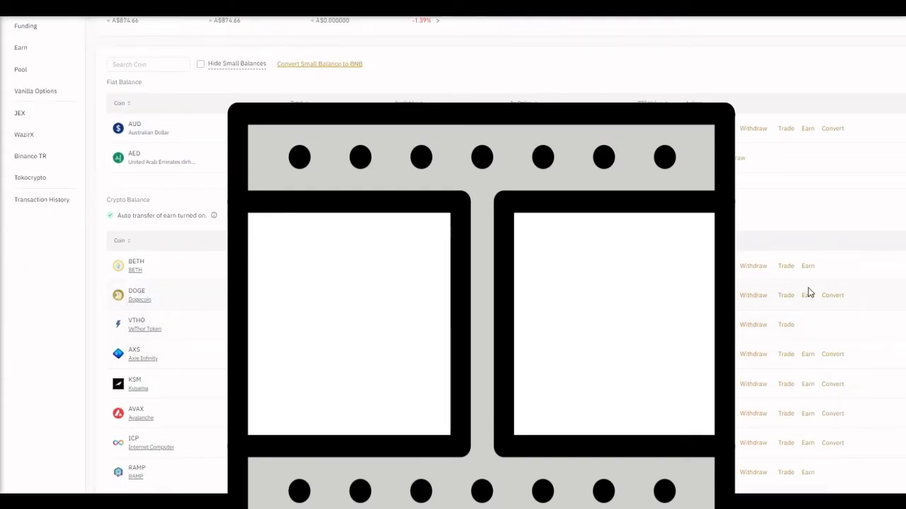
click(788, 302)
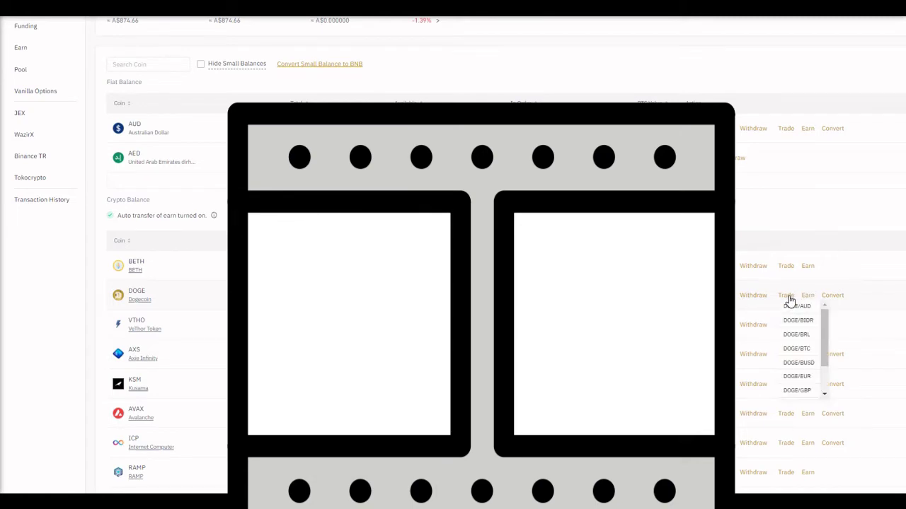
scroll(796, 334, down, 3)
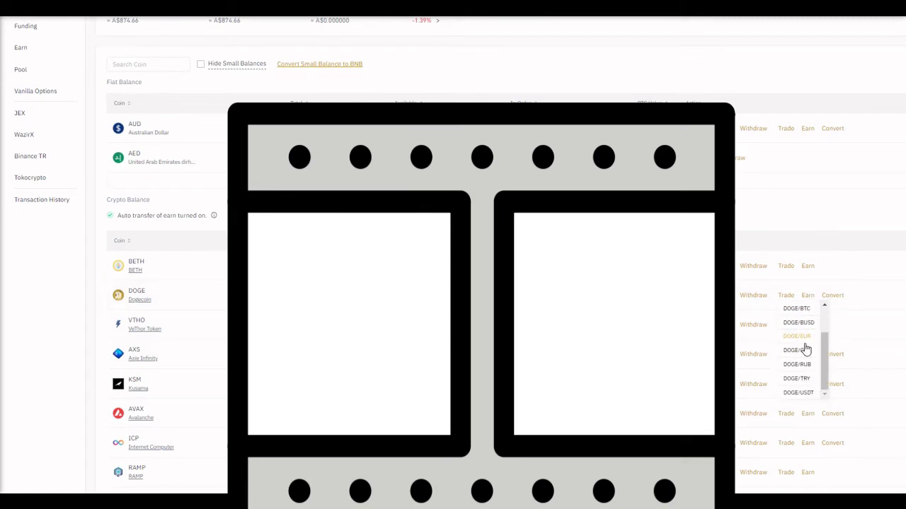
- Open the conversion portal from Dogecoin's wallet row and set DOGE as the coin to convert from
click(832, 297)
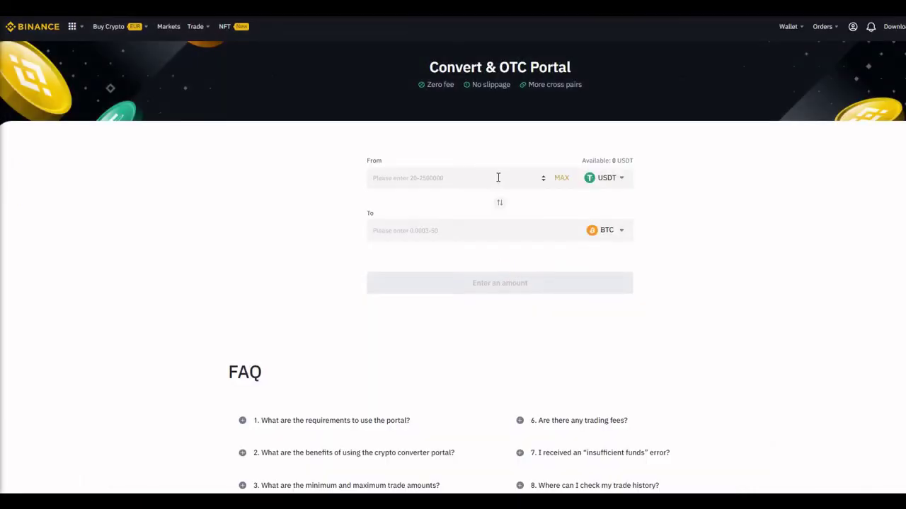
click(503, 177)
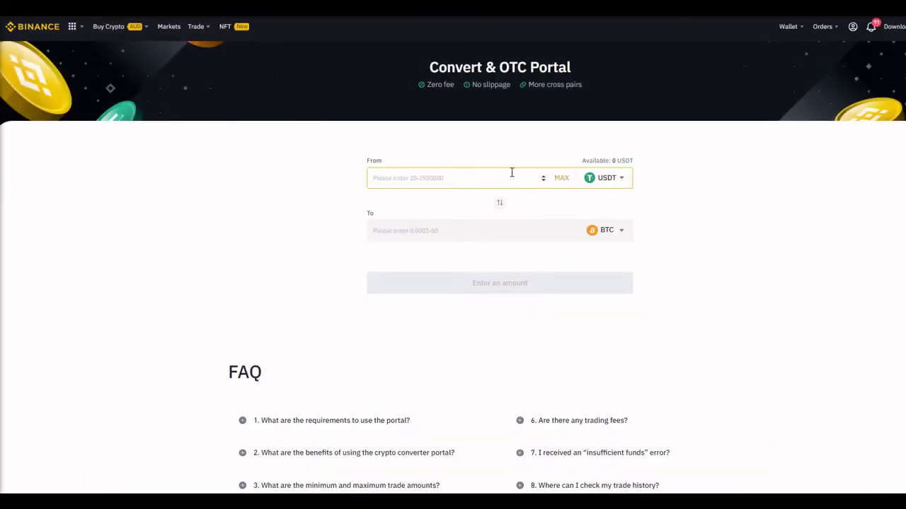
click(619, 185)
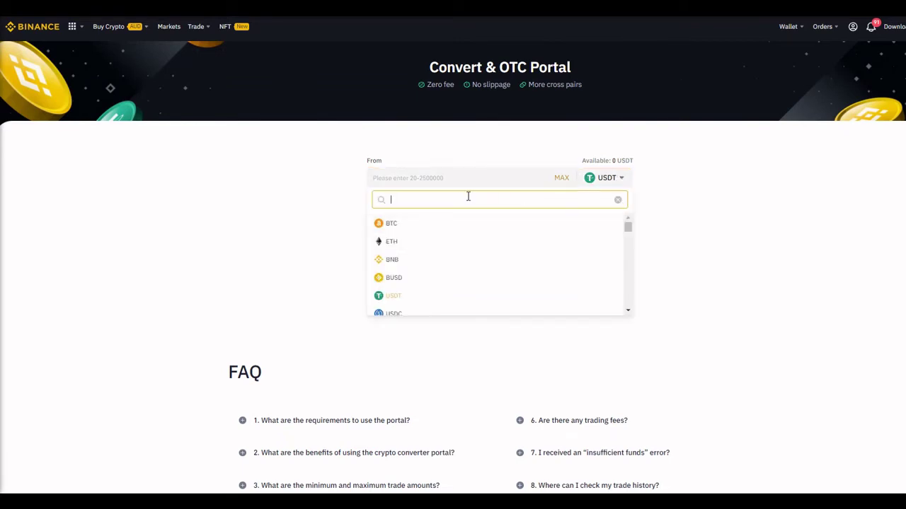
text(do)
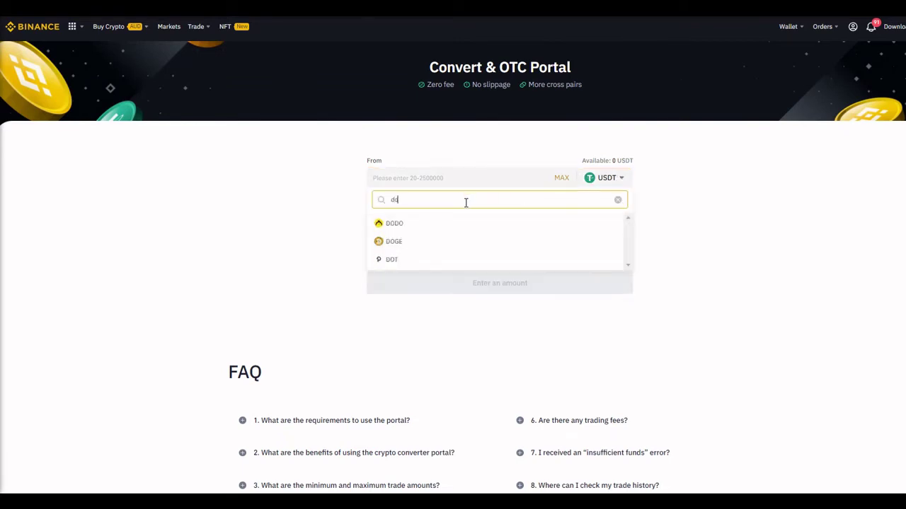
click(397, 246)
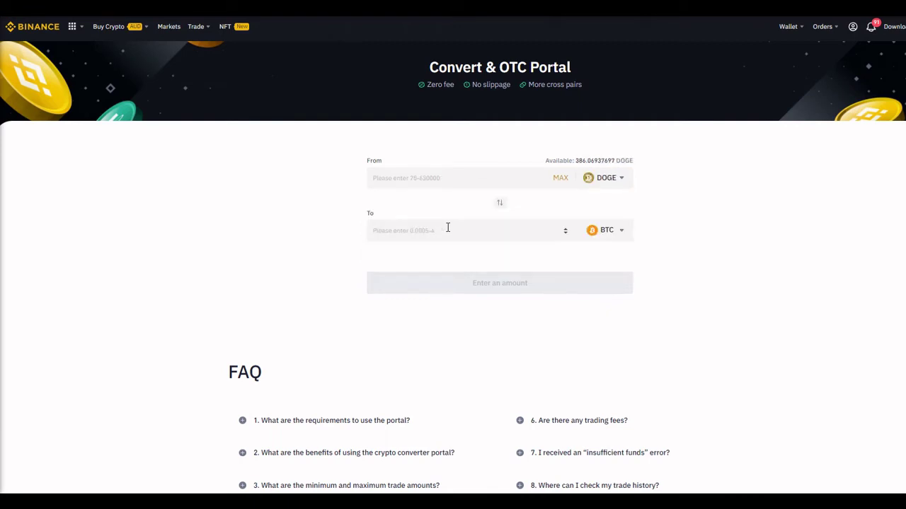
- Set SHIB as the coin to receive and enter the maximum available DOGE amount for the conversion
click(622, 232)
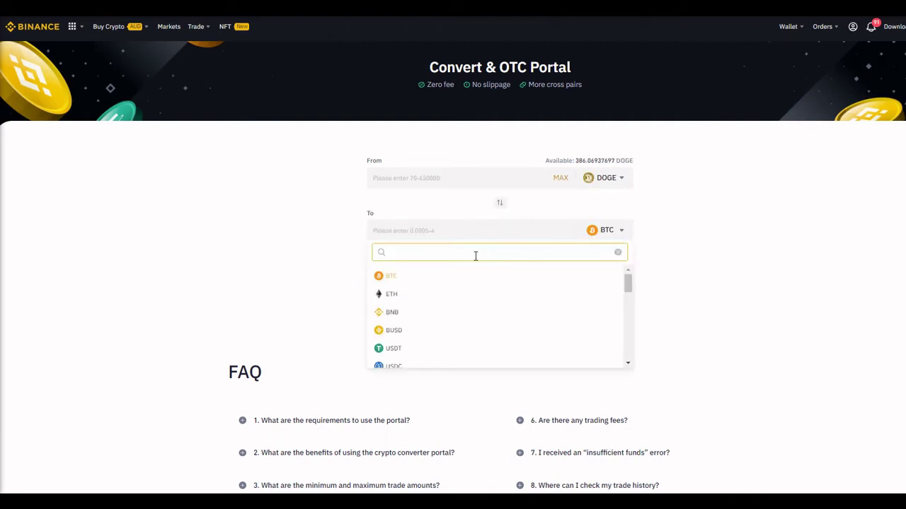
text(sh)
click(444, 275)
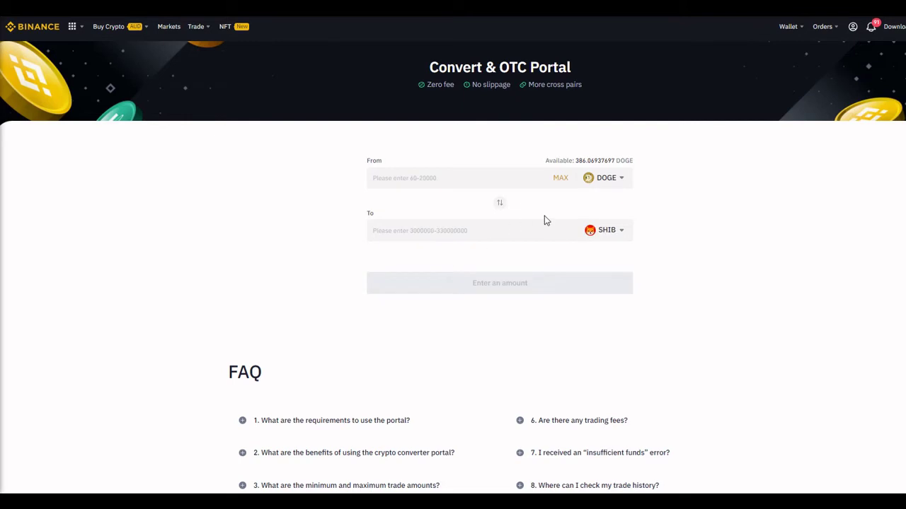
click(560, 179)
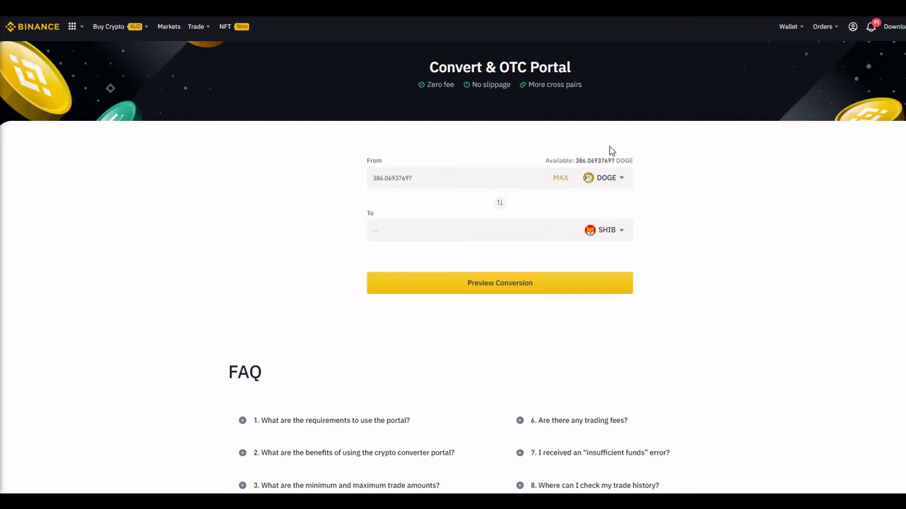
click(501, 207)
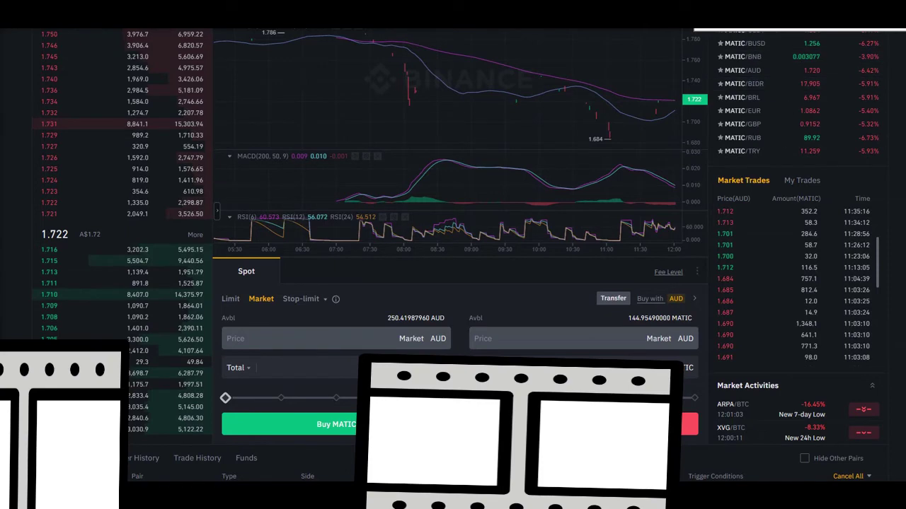
- View the order history on the MATIC/AUD spot trading page
scroll(456, 255, down, 3)
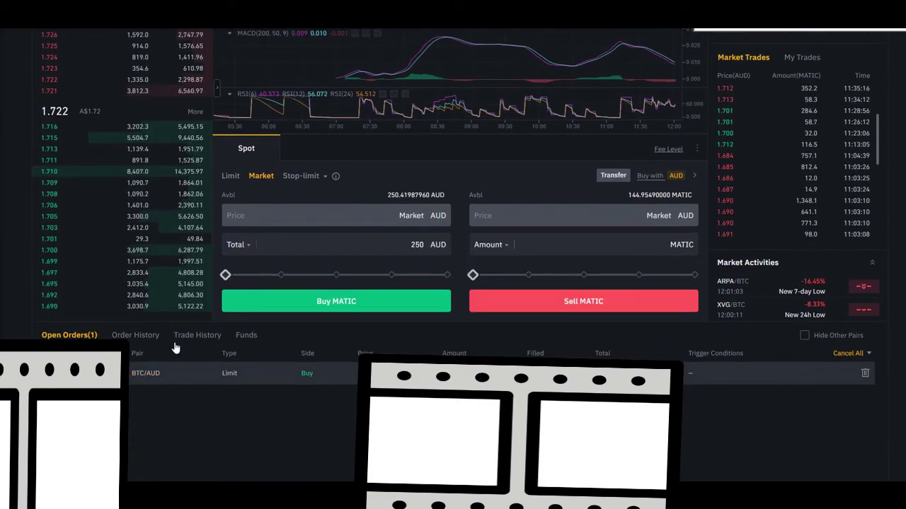
click(135, 335)
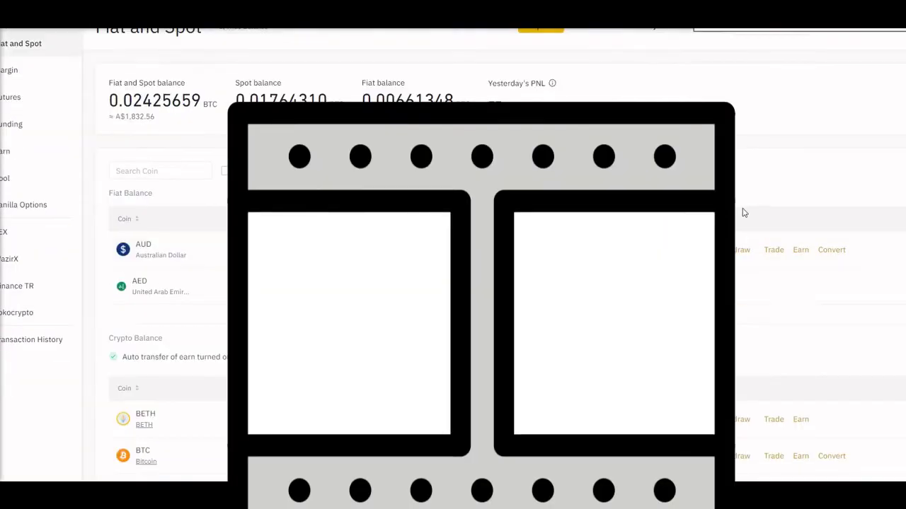
- Open Flexible Savings from Bitcoin's earn options in the Fiat and Spot wallet and review the BTC subscription details
scroll(152, 267, down, 3)
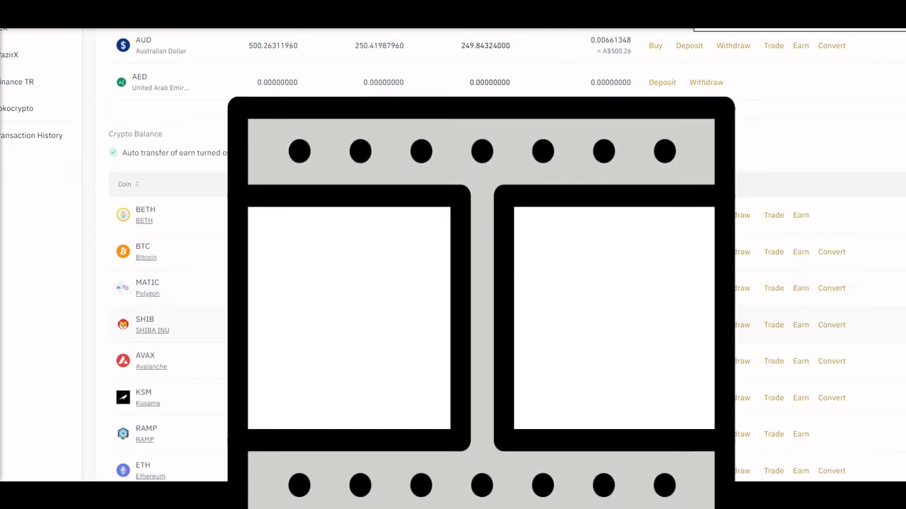
click(799, 253)
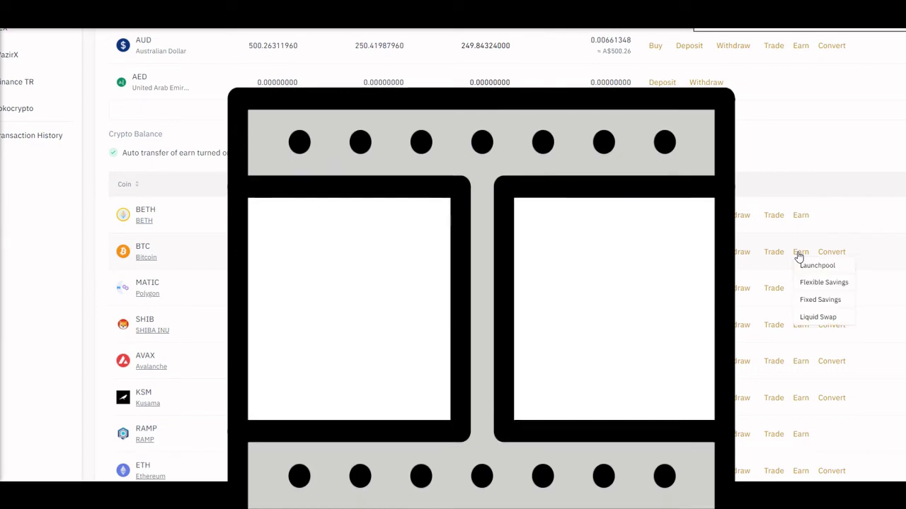
click(824, 283)
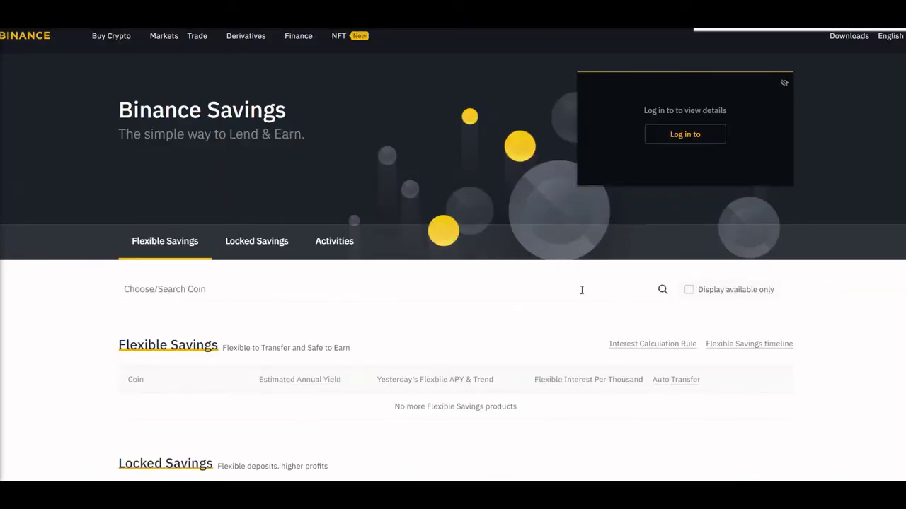
scroll(467, 289, down, 2)
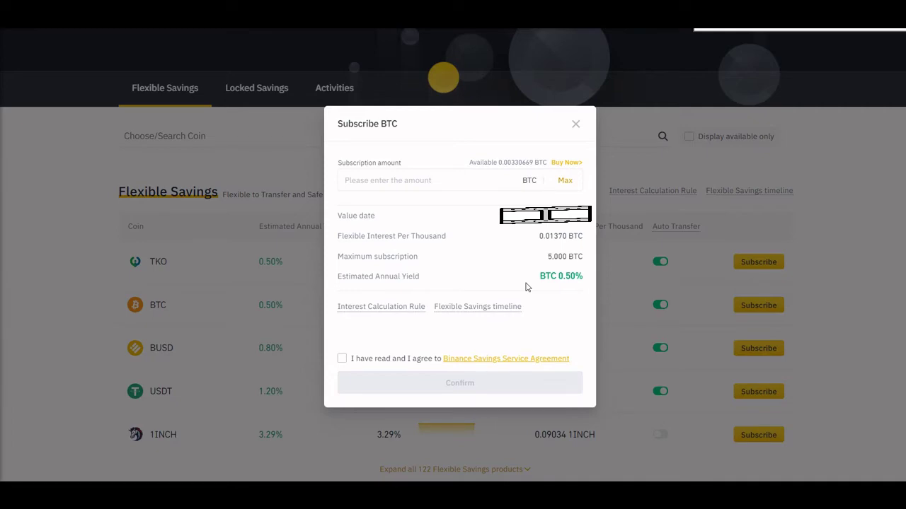
click(577, 124)
- Expand the Locked Savings list, examine the coins' interest rates and durations, and collapse it
scroll(552, 290, down, 4)
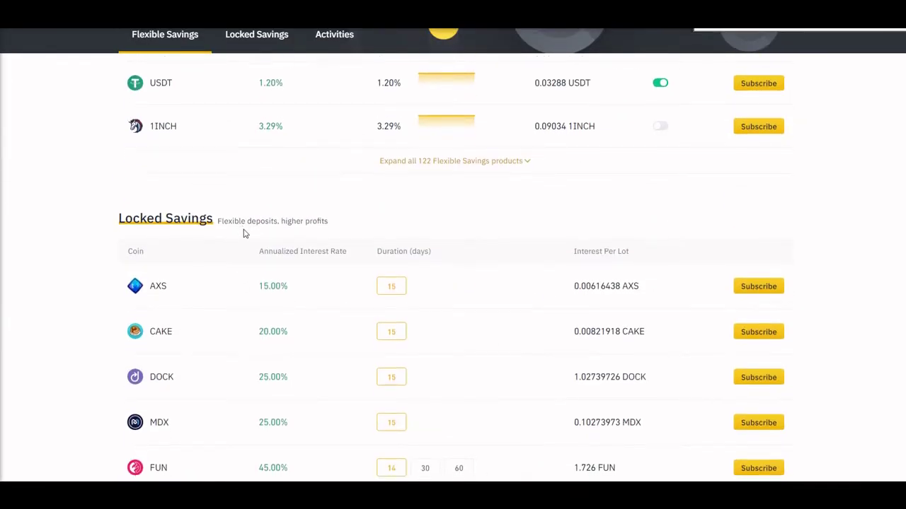
scroll(241, 248, down, 3)
click(447, 306)
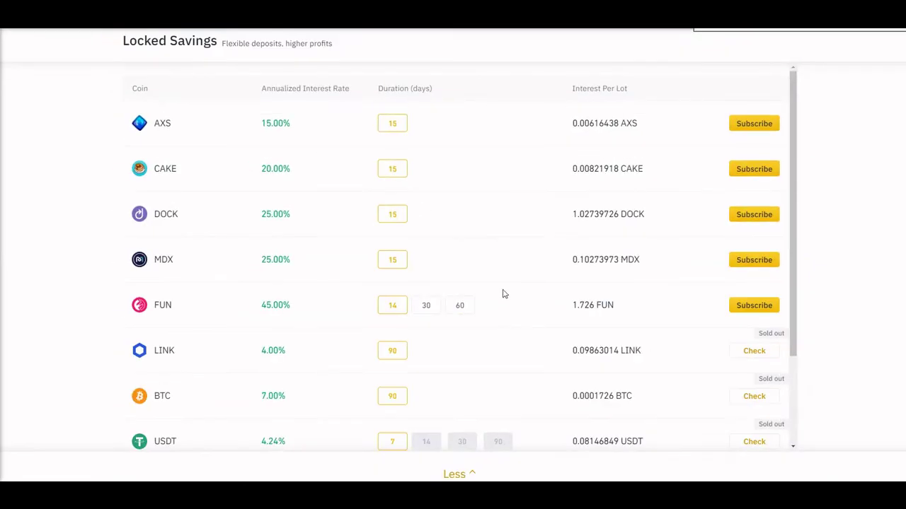
scroll(518, 374, down, 3)
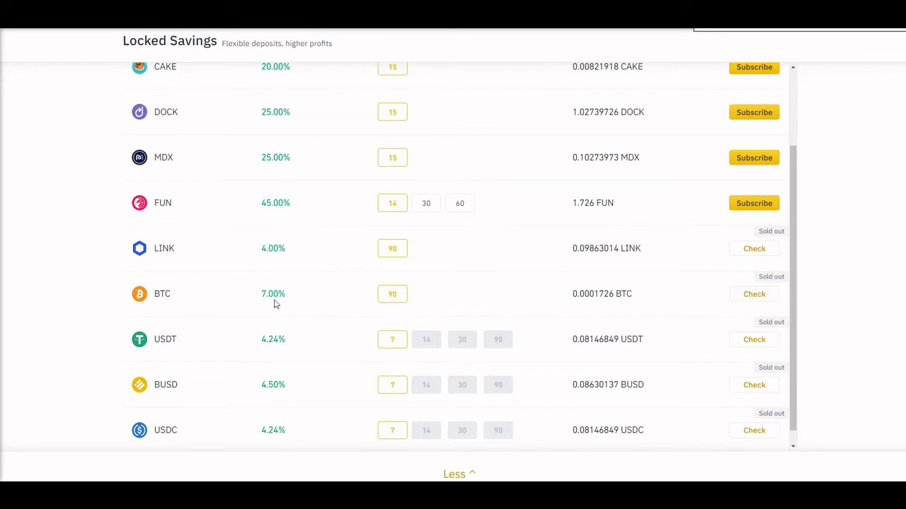
scroll(399, 317, up, 3)
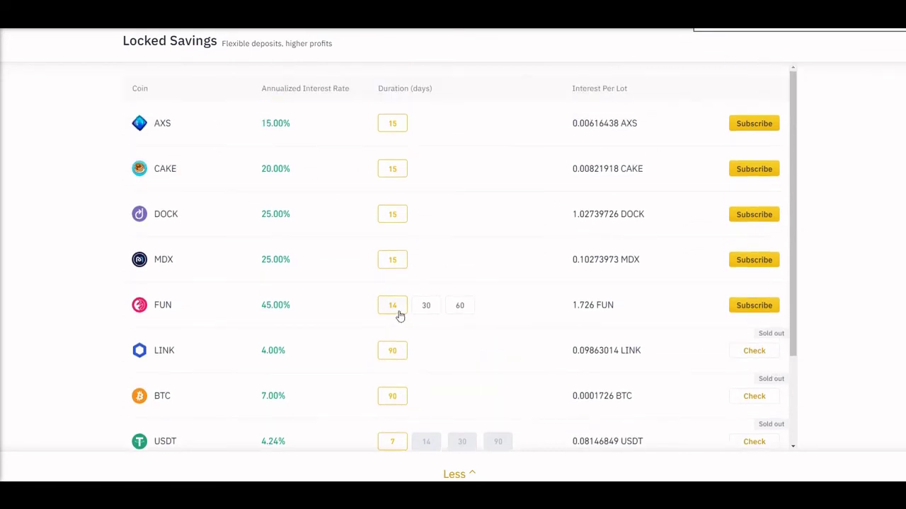
click(448, 474)
- Subscribe the maximum available 0.00330669 BTC to Flexible Savings, agreeing to the Binance Savings Service Agreement
scroll(481, 395, up, 6)
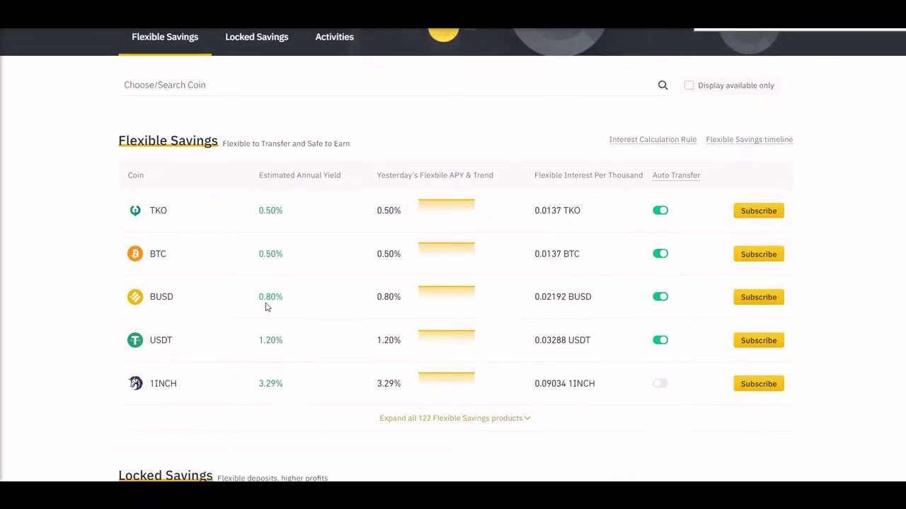
click(758, 254)
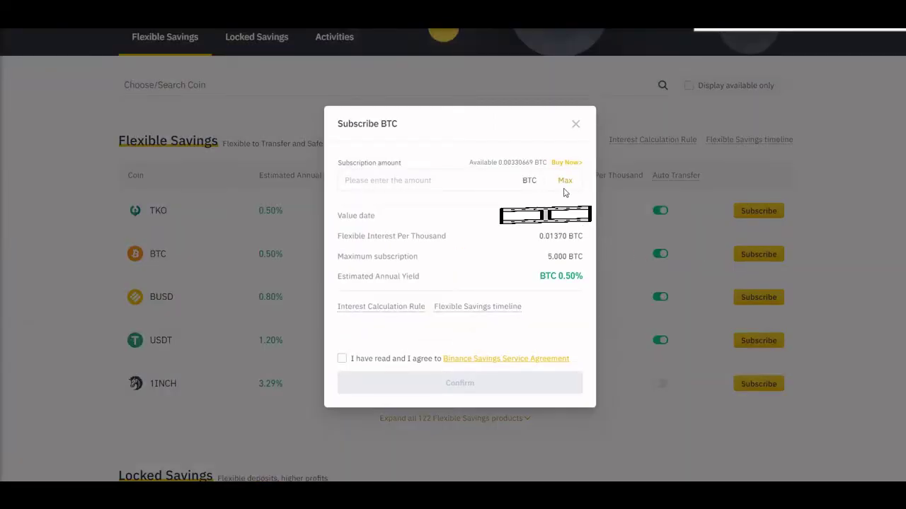
click(565, 181)
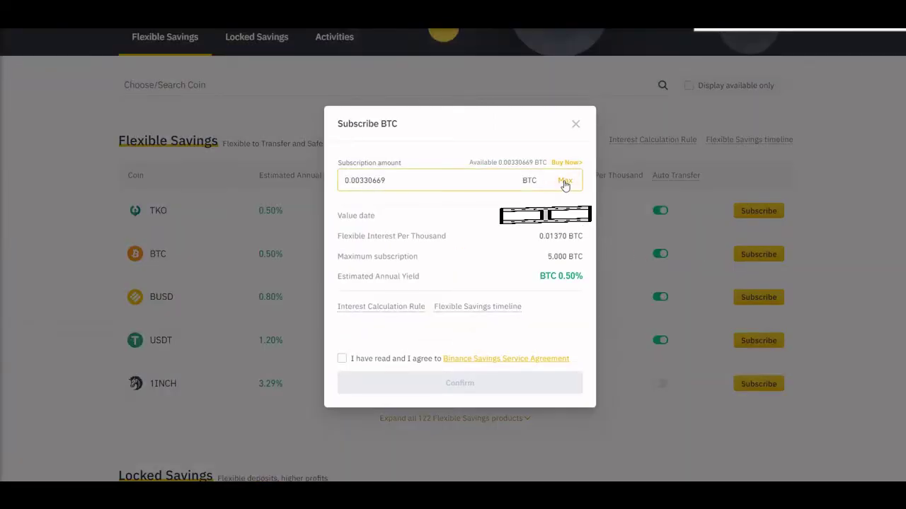
click(342, 362)
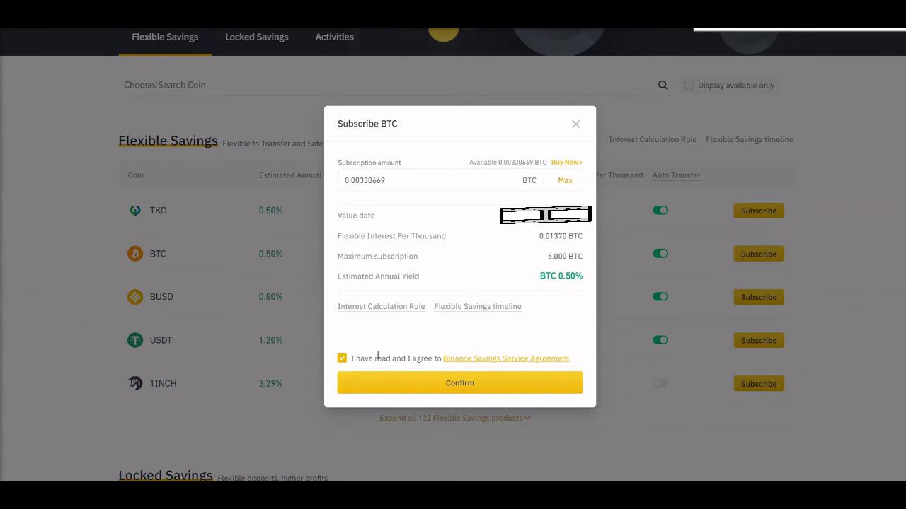
click(421, 386)
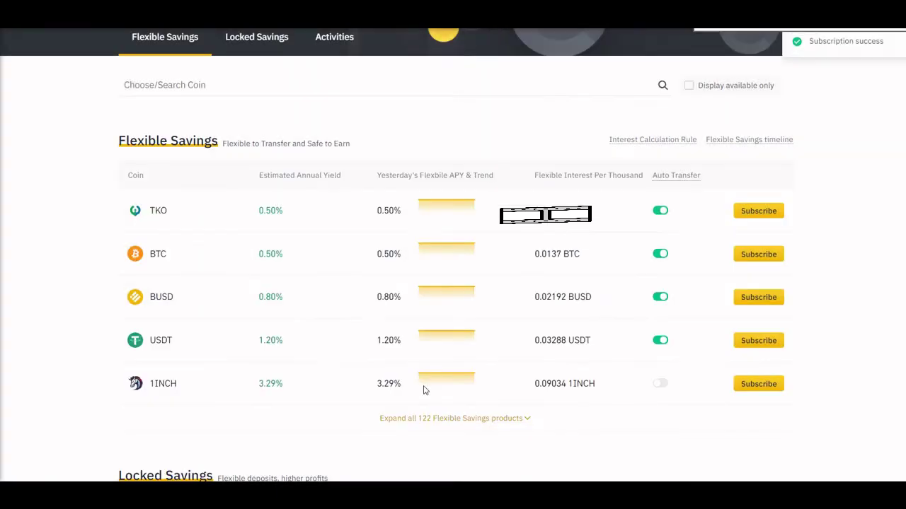
- Return to the Fiat and Spot wallet and open the staking page from MATIC's earn options
scroll(723, 286, up, 3)
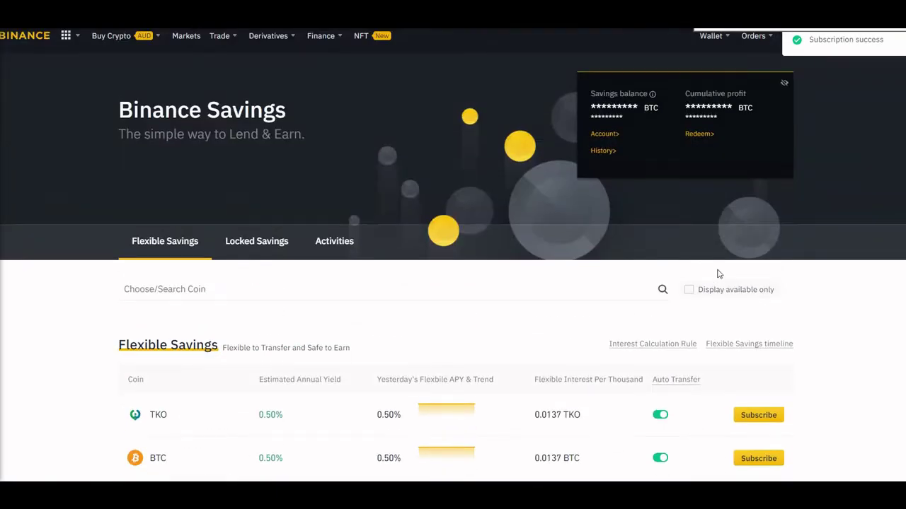
mouse_move(729, 67)
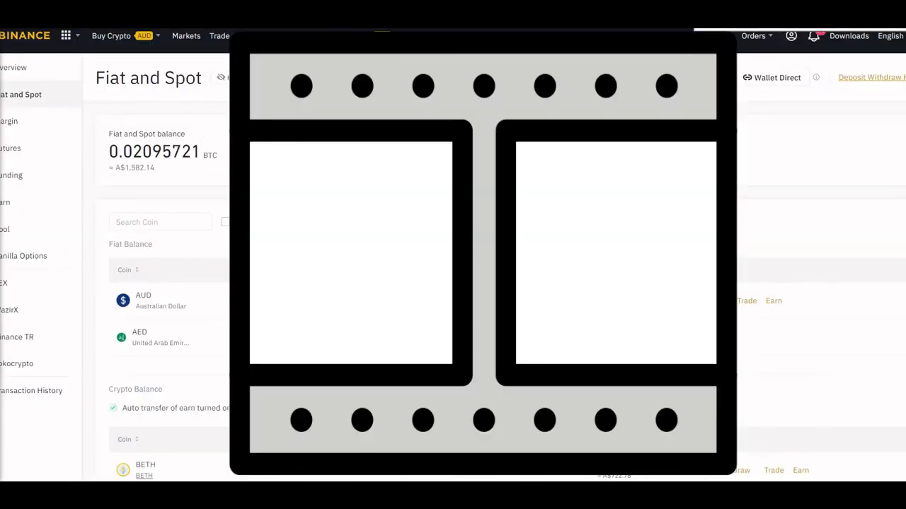
scroll(746, 286, down, 2)
scroll(746, 287, down, 4)
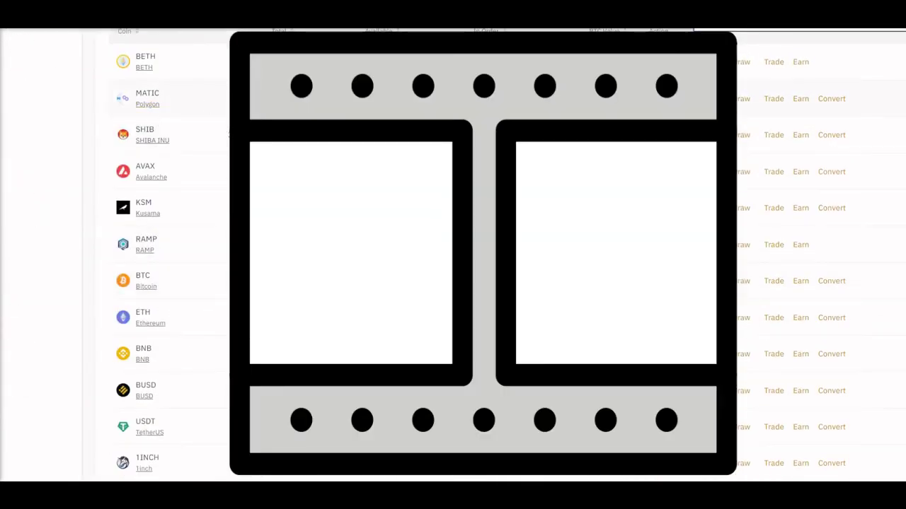
click(805, 102)
click(829, 148)
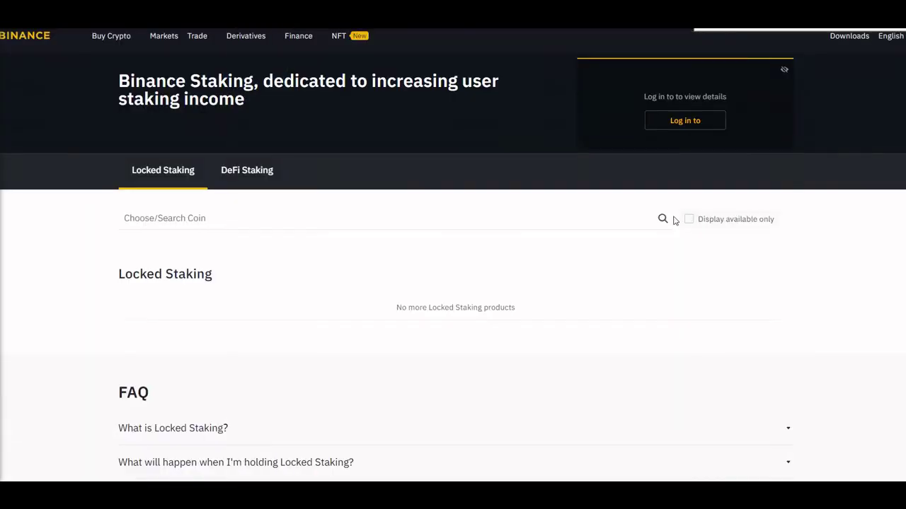
- Expand the full list of Locked Staking products and locate MATIC in it
scroll(670, 221, down, 2)
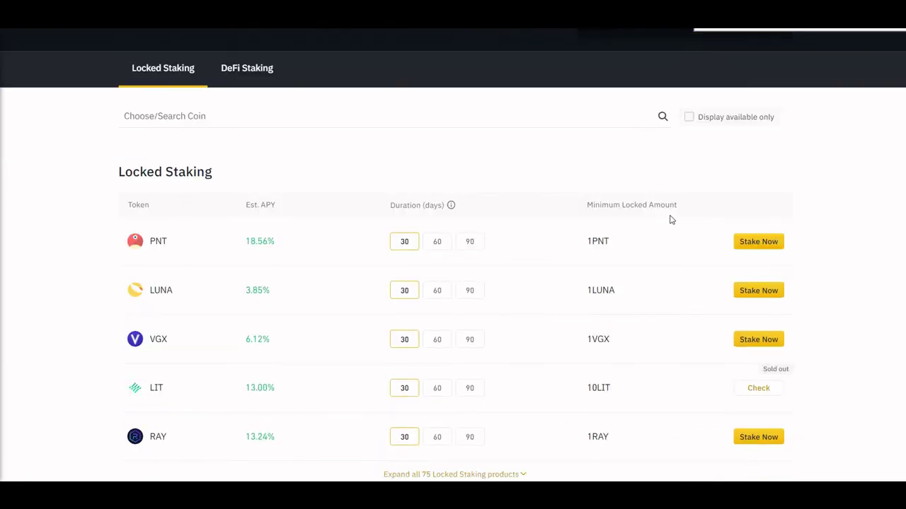
scroll(671, 219, down, 3)
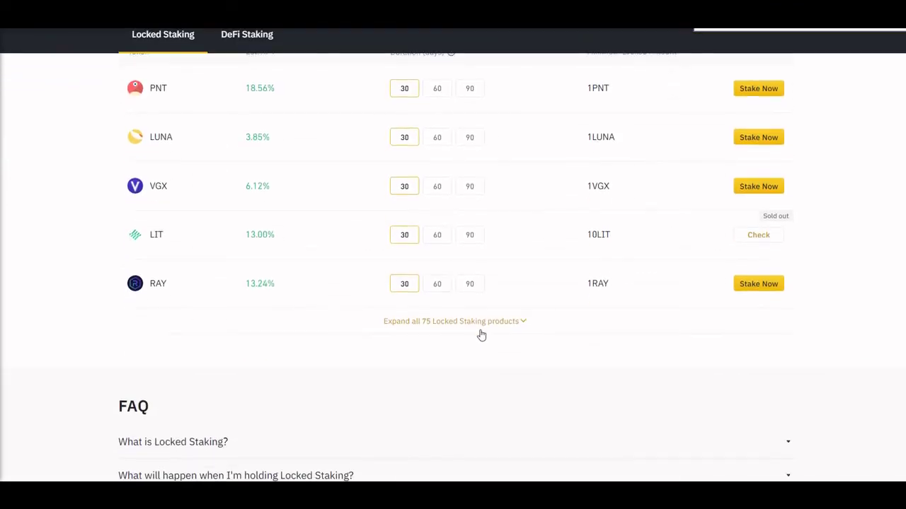
click(484, 324)
scroll(519, 300, down, 4)
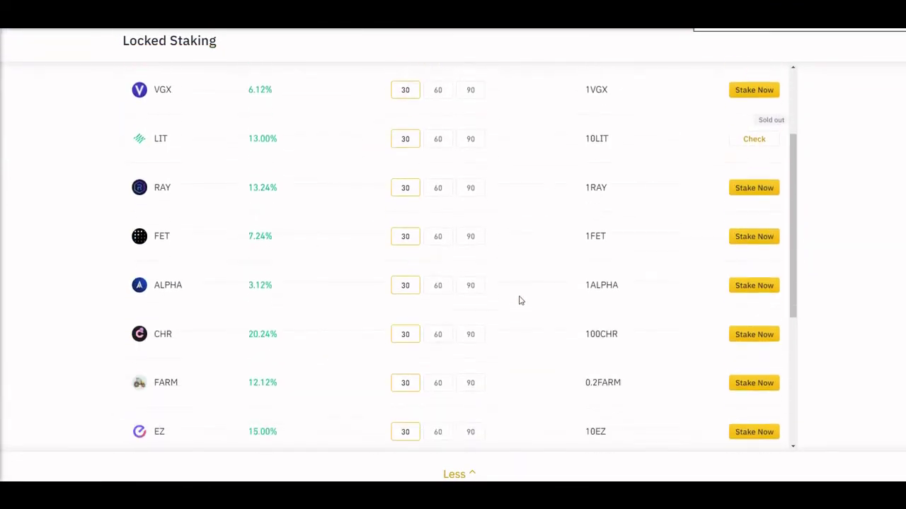
scroll(519, 297, down, 2)
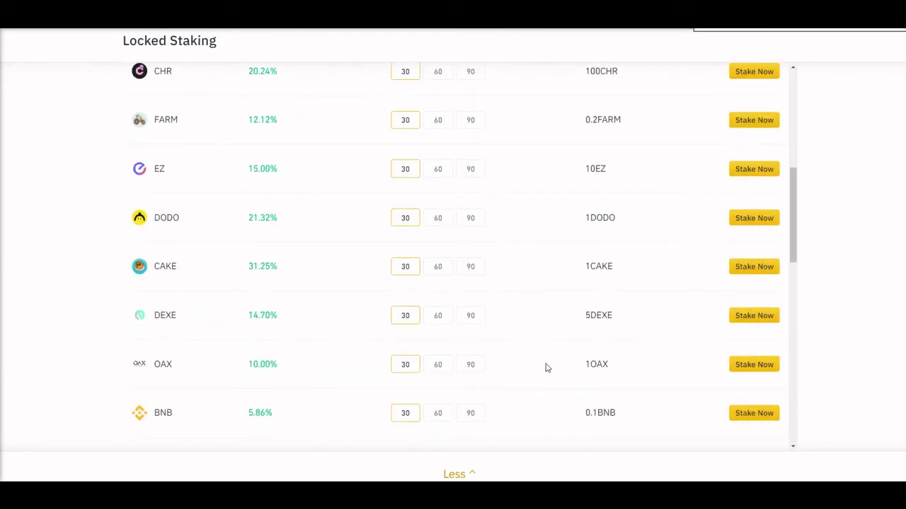
scroll(545, 368, up, 6)
scroll(547, 361, down, 10)
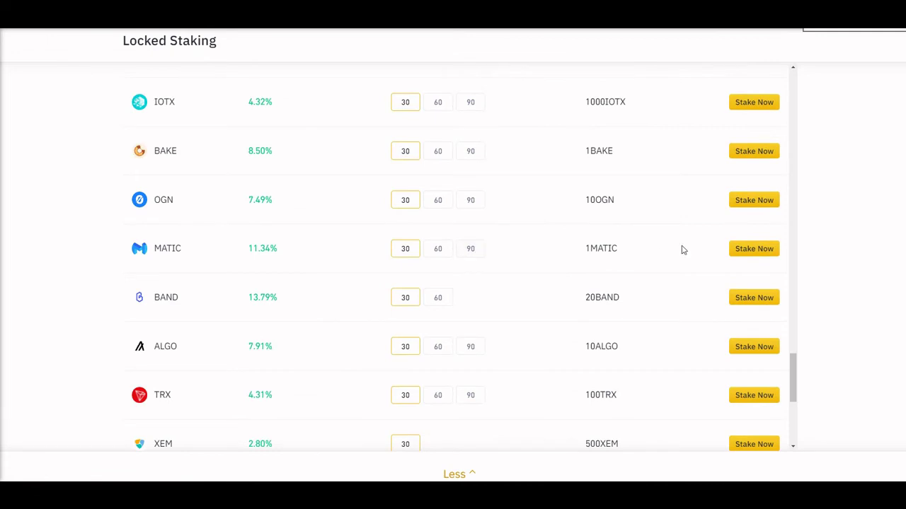
- Open the staking form for MATIC and compare the estimated APY for the 30, 60 and 90 day durations
click(754, 249)
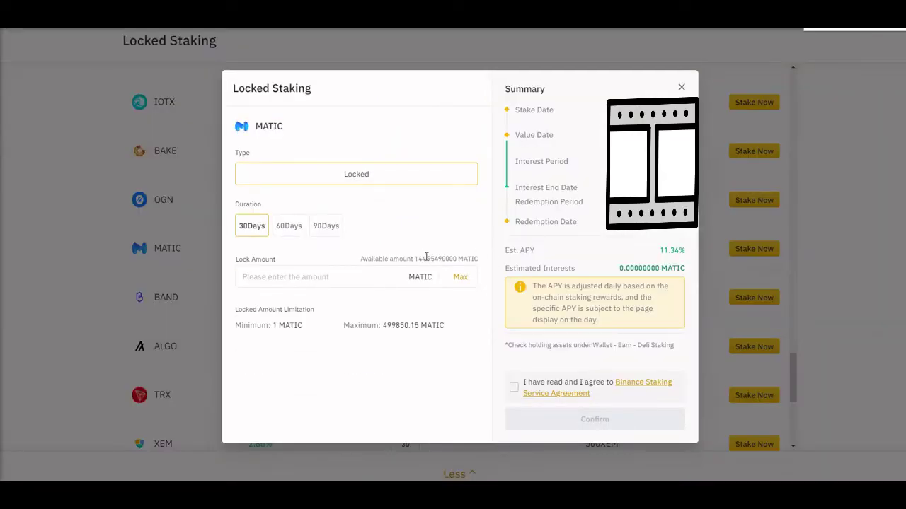
click(288, 230)
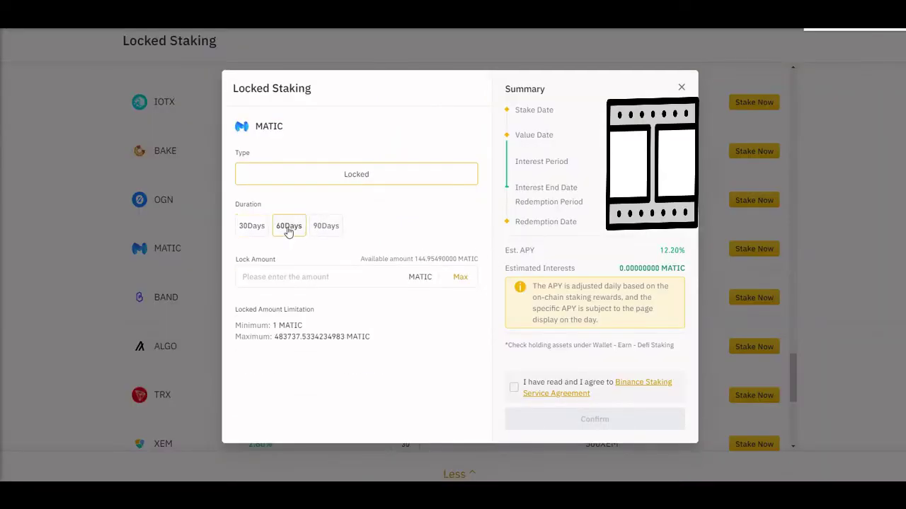
click(253, 229)
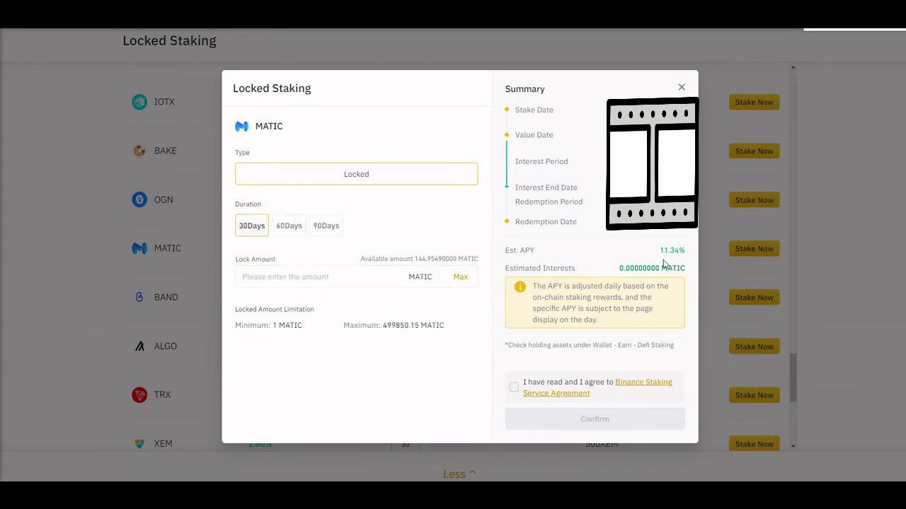
click(287, 232)
click(319, 224)
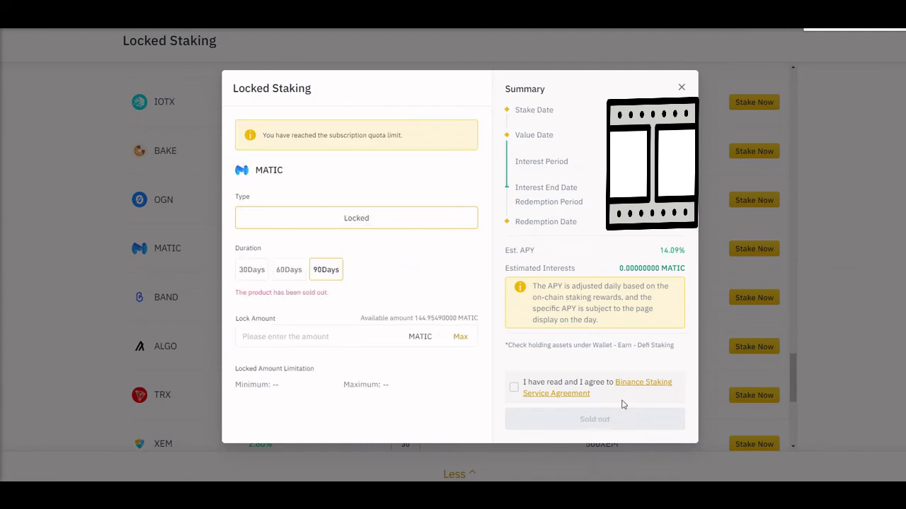
- Choose the 60-day MATIC lock, agree to the Binance Staking Service Agreement, and enter the maximum available 144.9549 MATIC
click(289, 273)
click(514, 387)
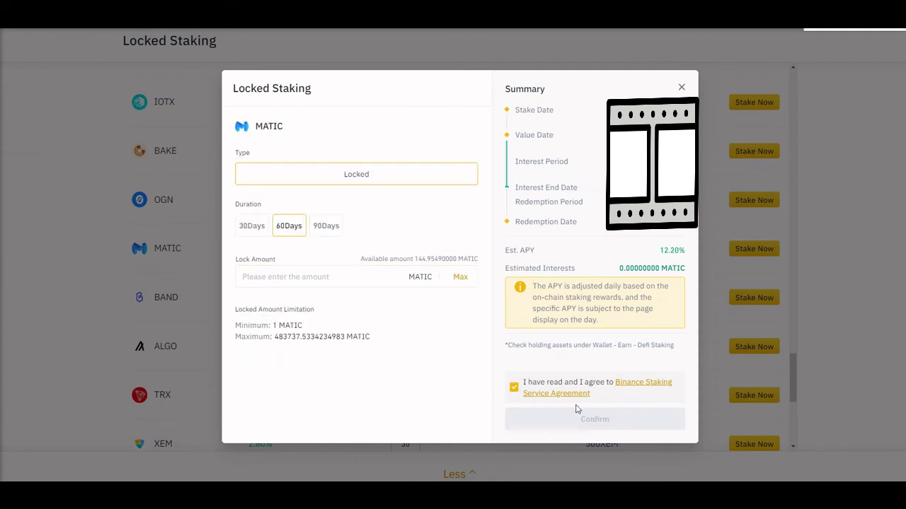
click(461, 277)
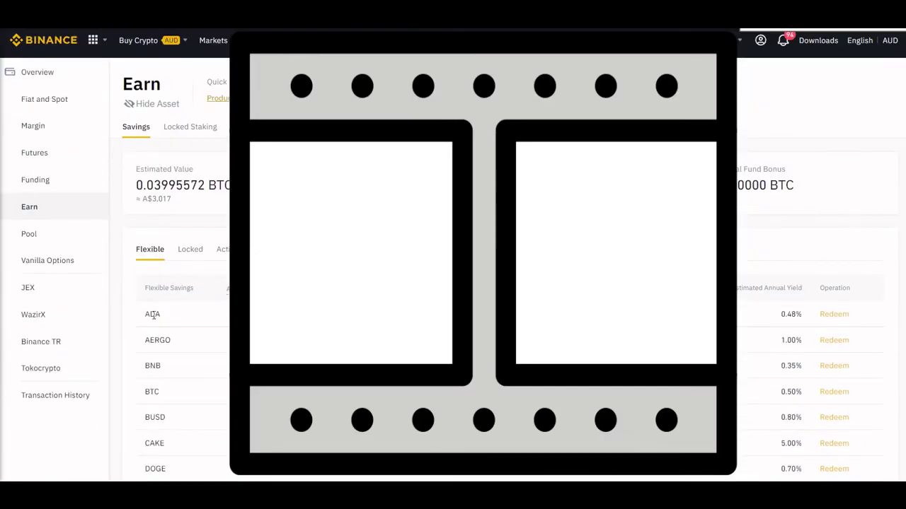
- Examine the Flexible Savings holdings in the Earn wallet and open the locked positions under Locked Staking
scroll(167, 315, down, 4)
scroll(237, 283, up, 2)
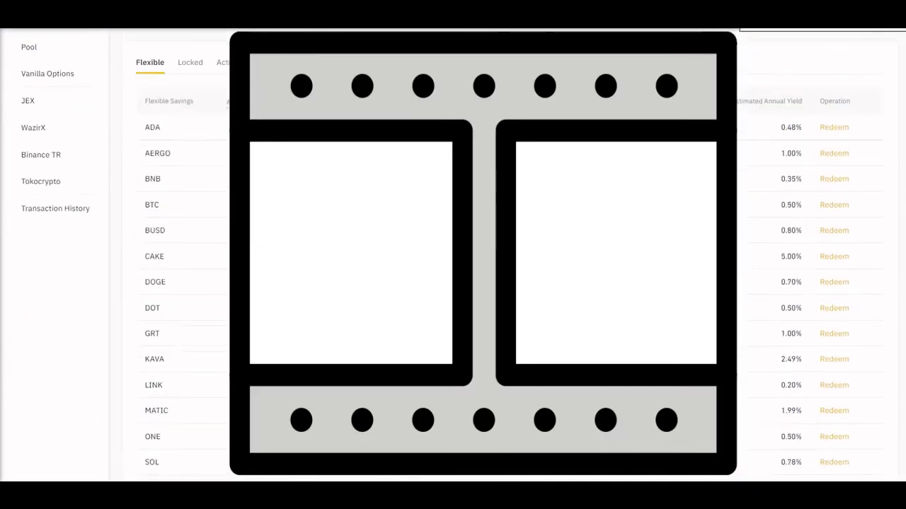
scroll(151, 253, up, 2)
scroll(151, 253, down, 6)
scroll(152, 252, up, 5)
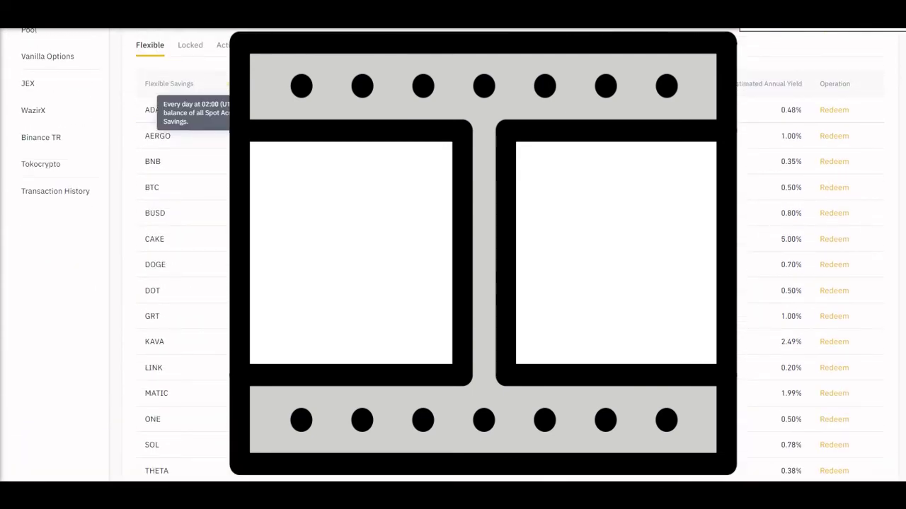
scroll(184, 206, up, 3)
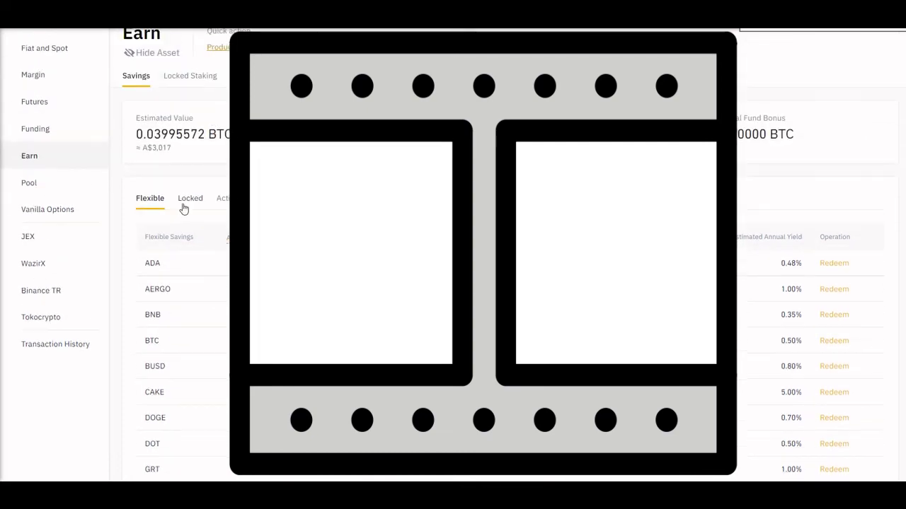
click(191, 77)
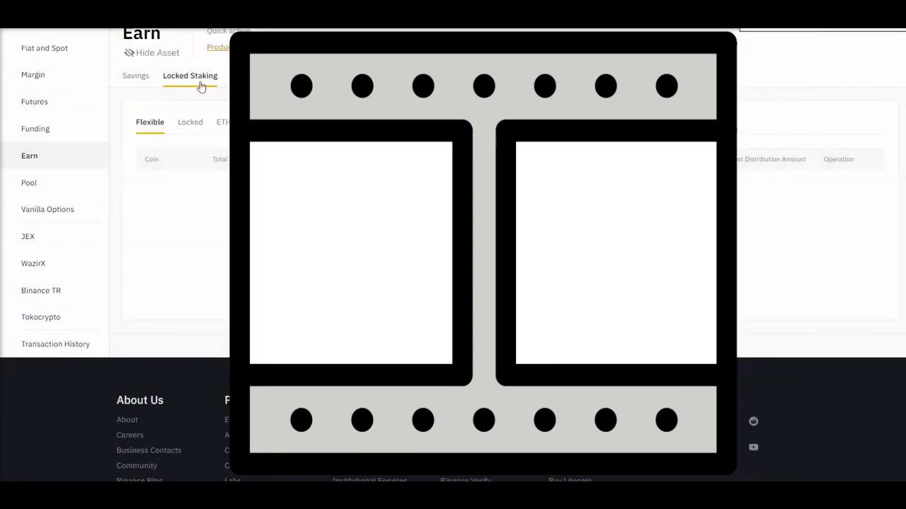
click(190, 123)
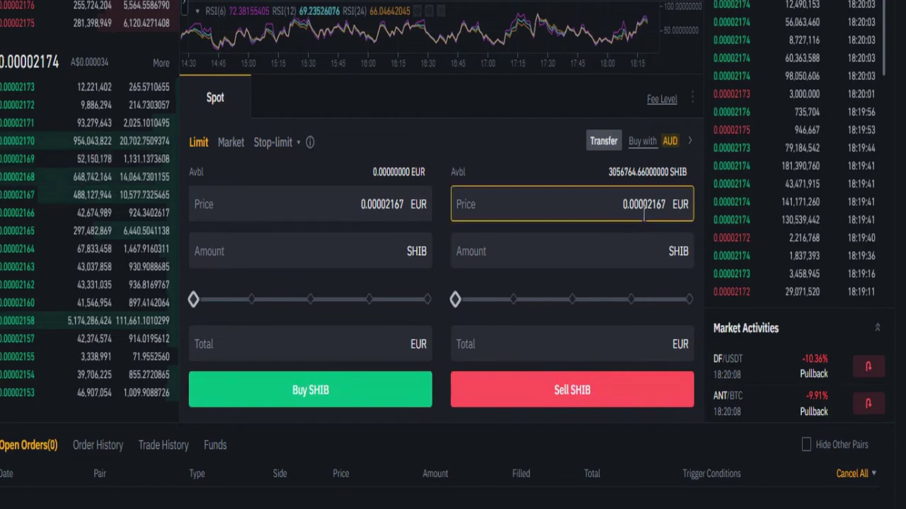
- Examine the amount entry of the SHIB/EUR limit sell order and the order area beneath it
click(641, 253)
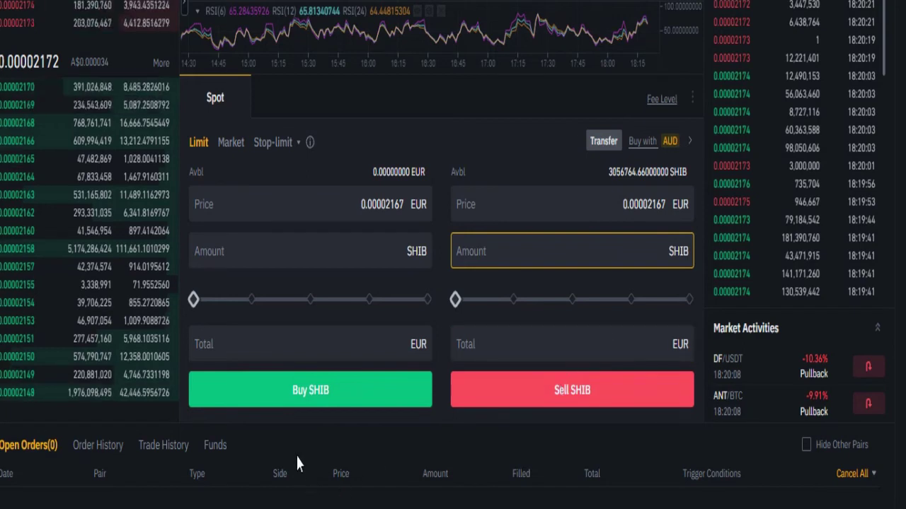
scroll(298, 464, down, 2)
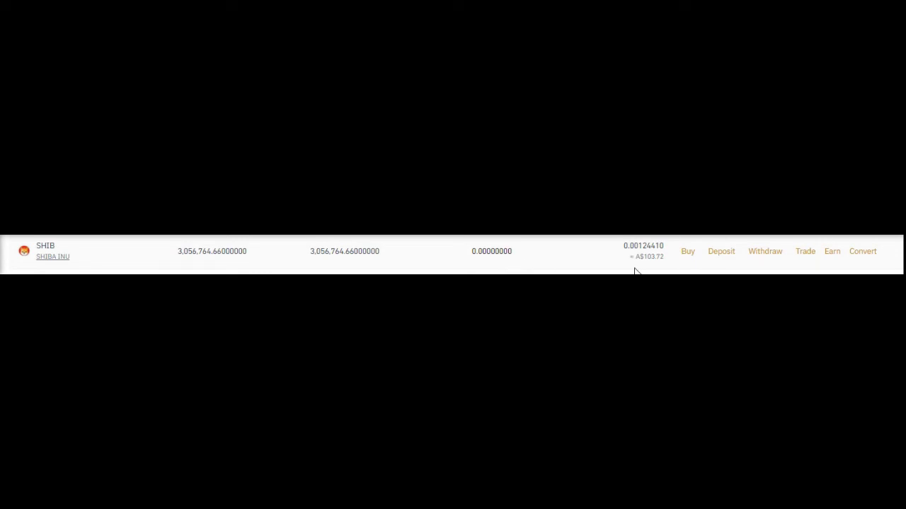
- Open the conversion page from SHIB's wallet entry, select SHIB as the source coin, and search the target coins for "au"
click(859, 260)
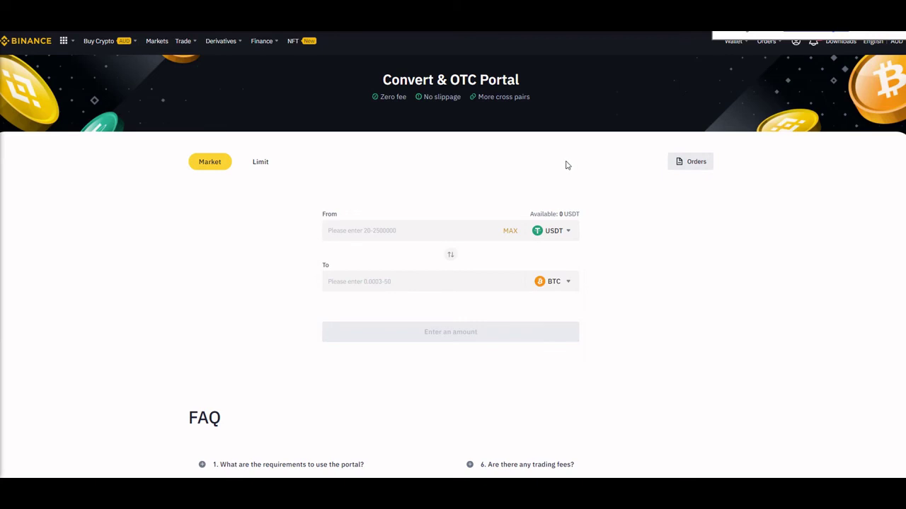
click(562, 237)
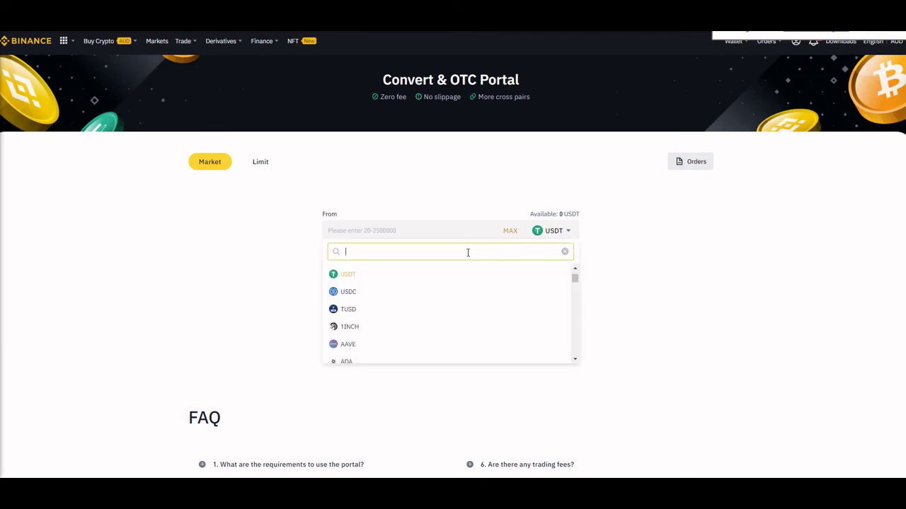
text(shib)
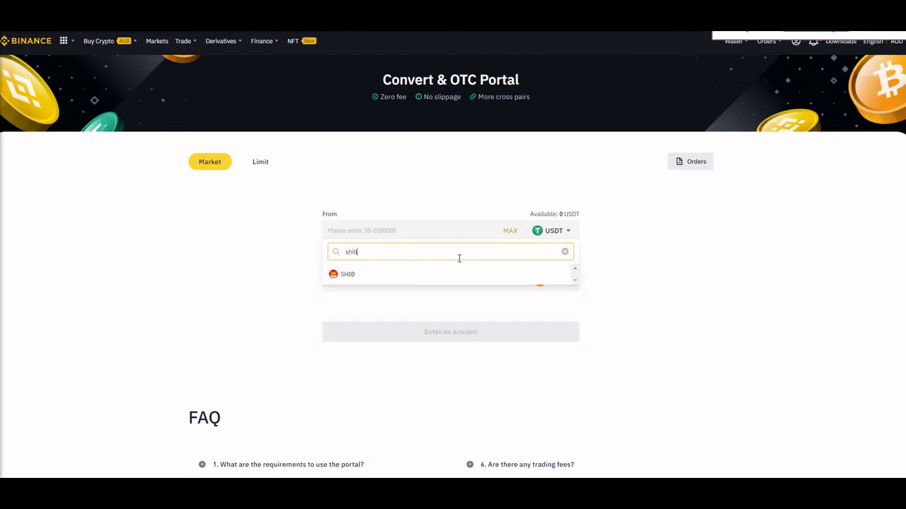
click(503, 274)
click(559, 285)
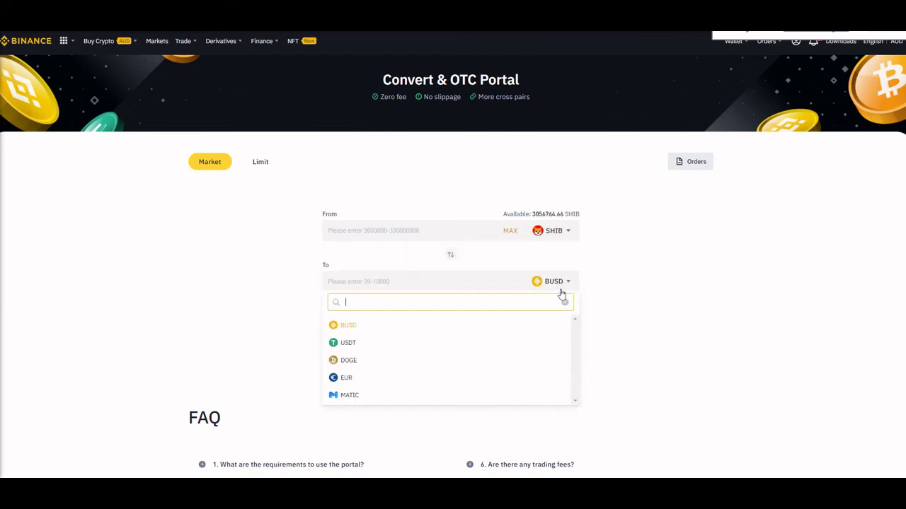
text(au)
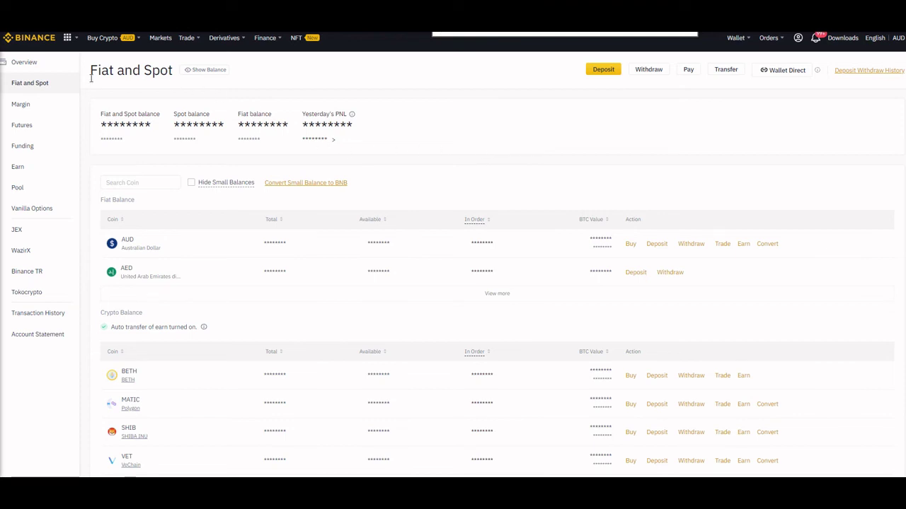
- Start adding a bank account for AUD bank transfer withdrawals, and open and close its amount verification form
click(642, 72)
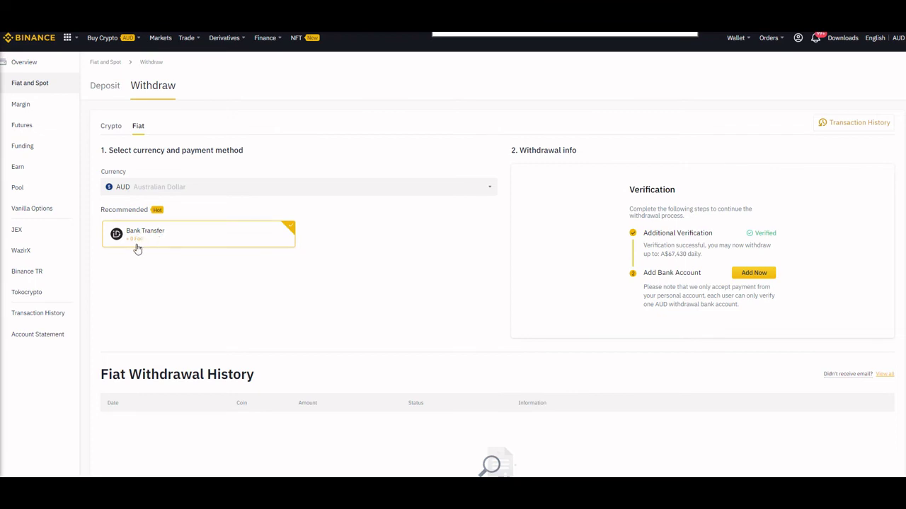
click(753, 276)
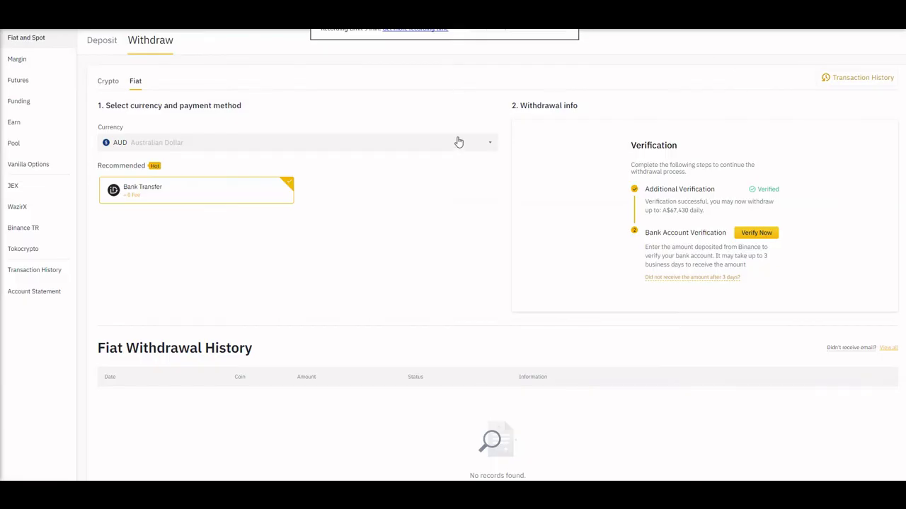
click(757, 234)
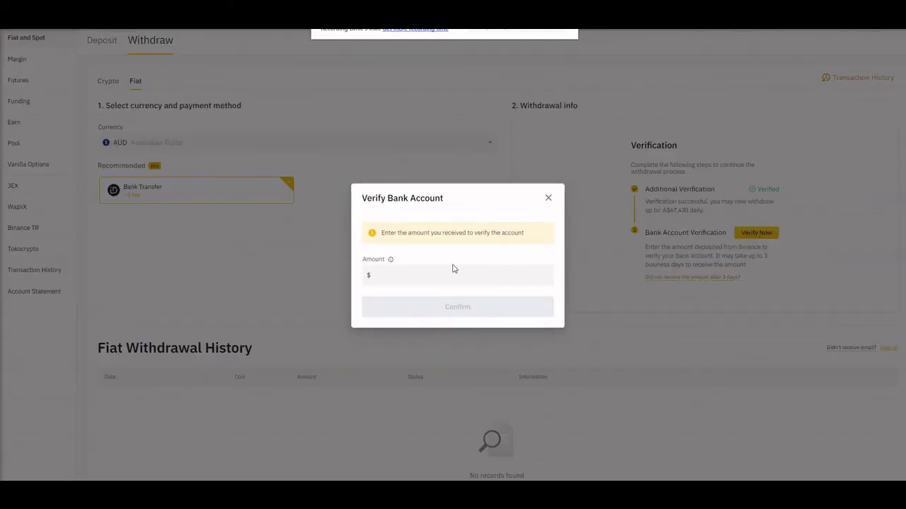
click(547, 201)
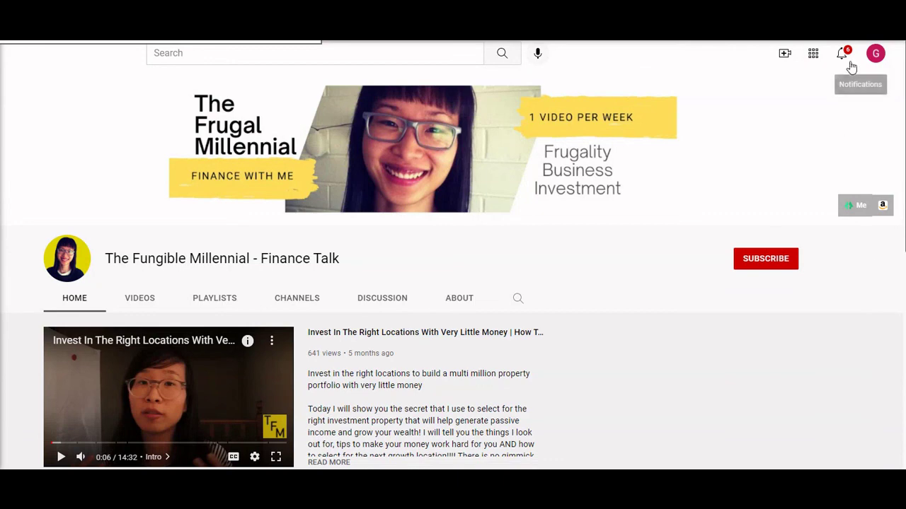
- Open the creator's links page from the YouTube channel banner and follow the "Leave a dad joke" link
click(858, 209)
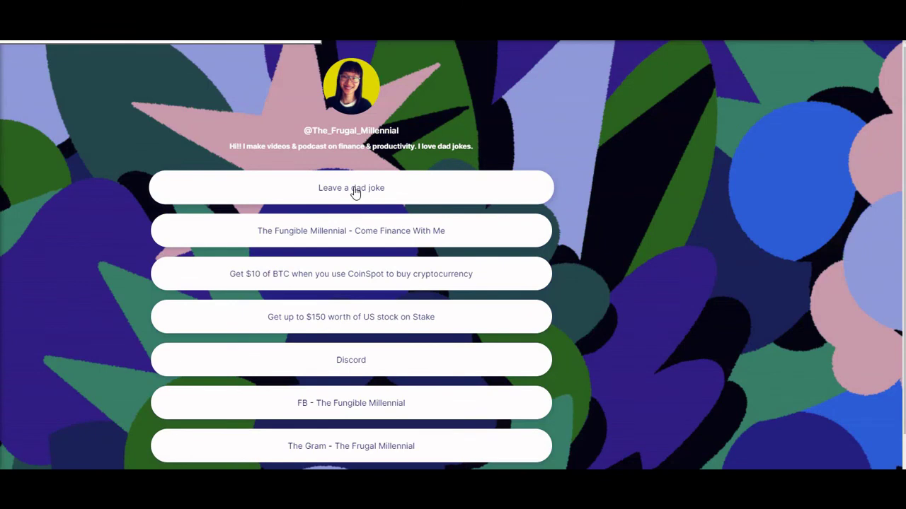
click(355, 190)
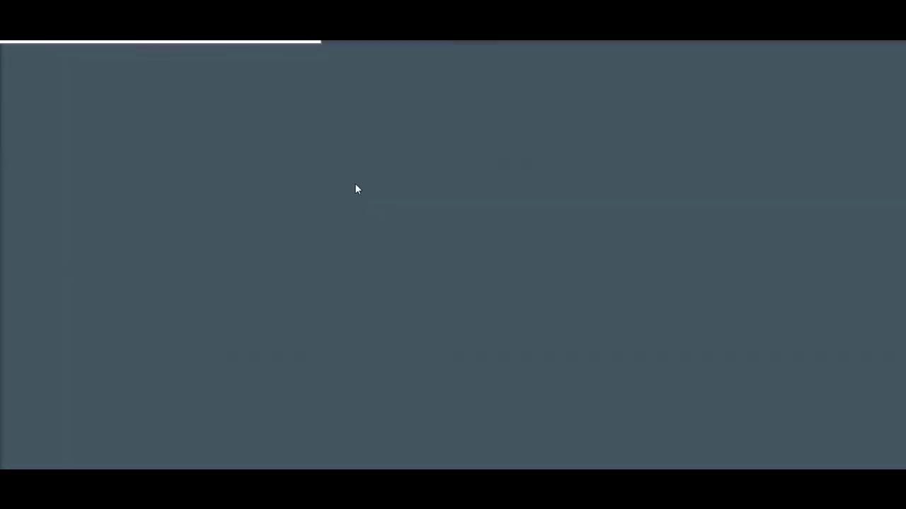